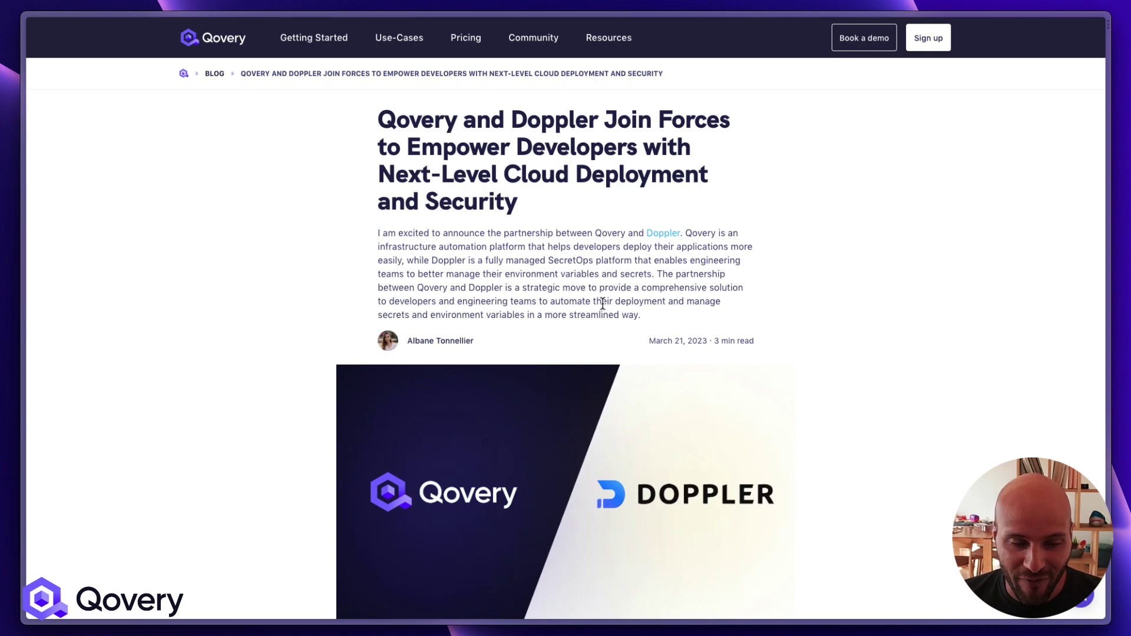
# Read through the Qovery–Doppler partnership blog post, then switch to the Qovery Backend Variables tab
pyautogui.scroll(-8, 602, 304)
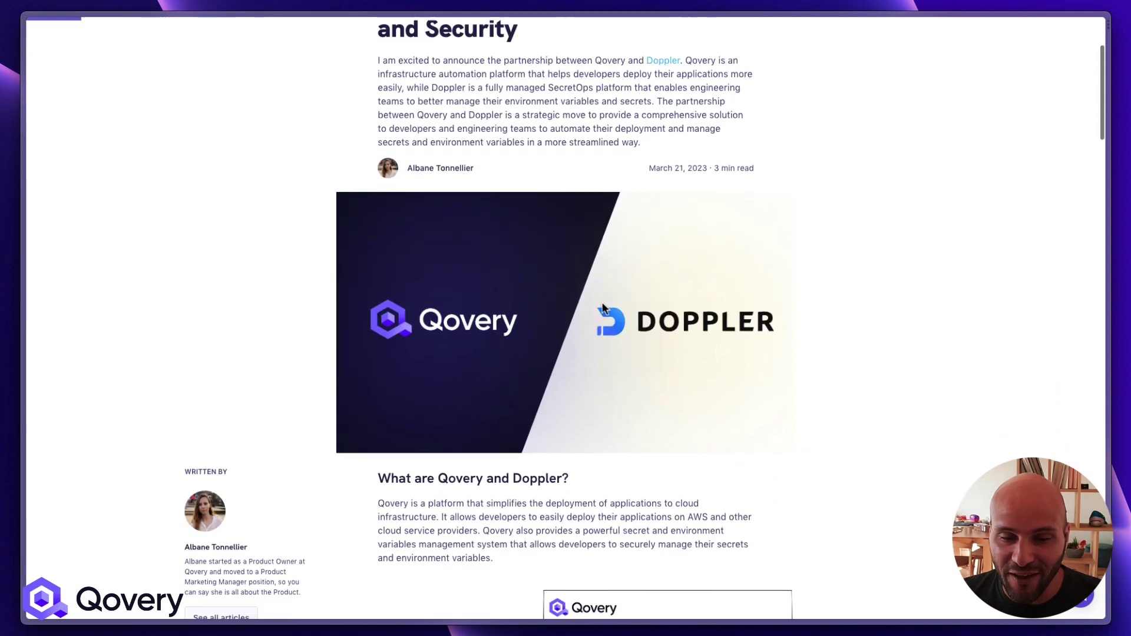
pyautogui.scroll(-7, 602, 301)
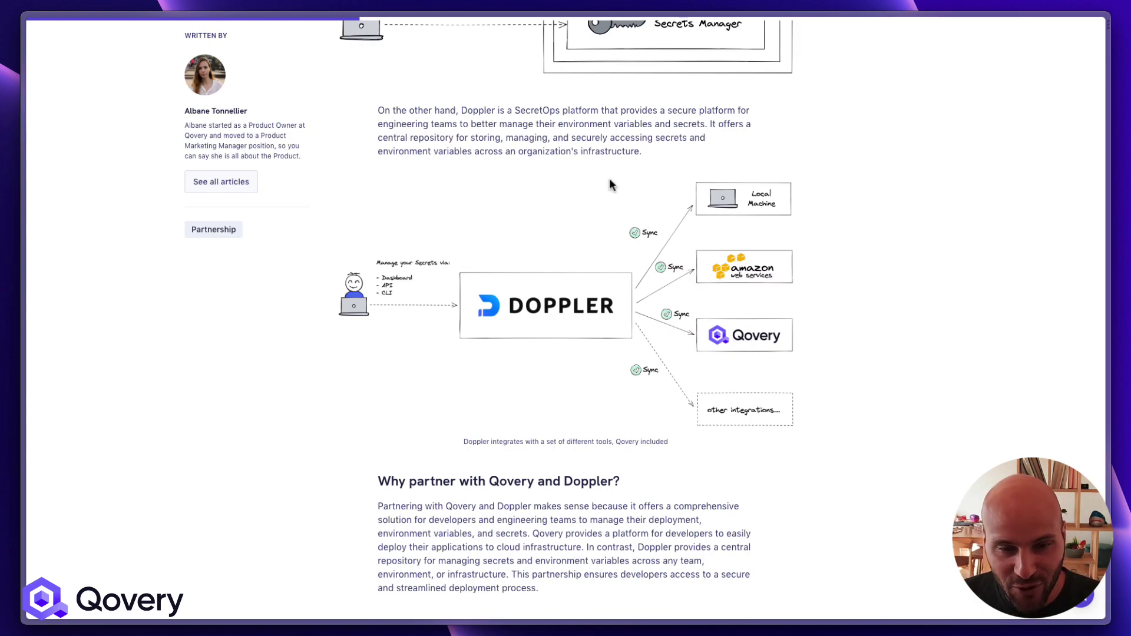
pyautogui.press('super+t')
pyautogui.press('Return')
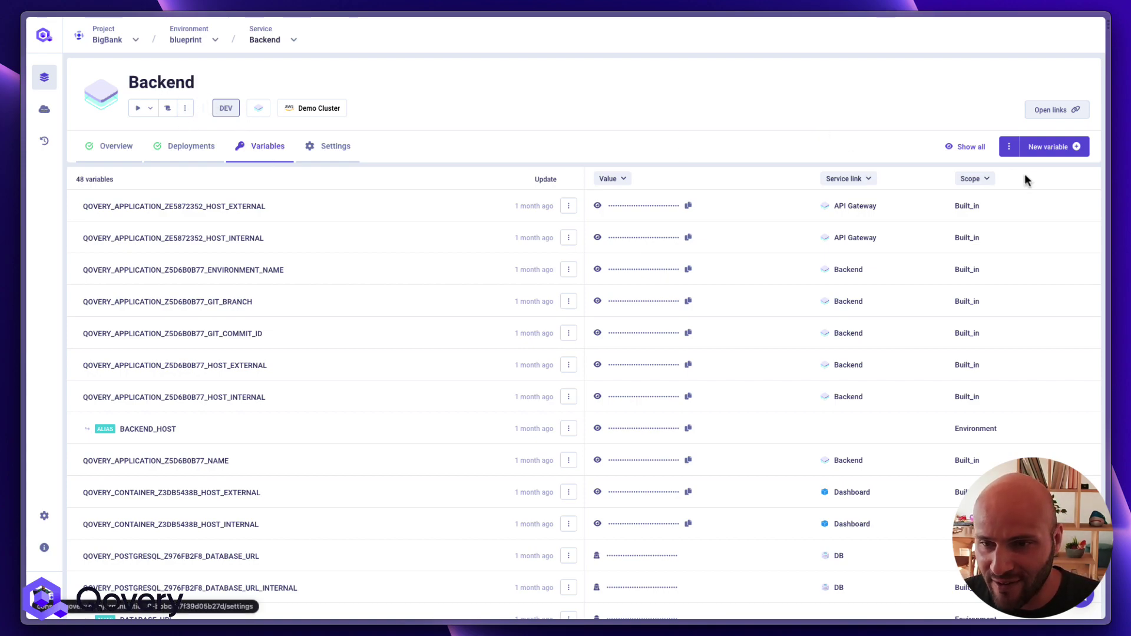
# Preview the New variable form and the .env Import variables window, closing both unchanged
pyautogui.click(1040, 147)
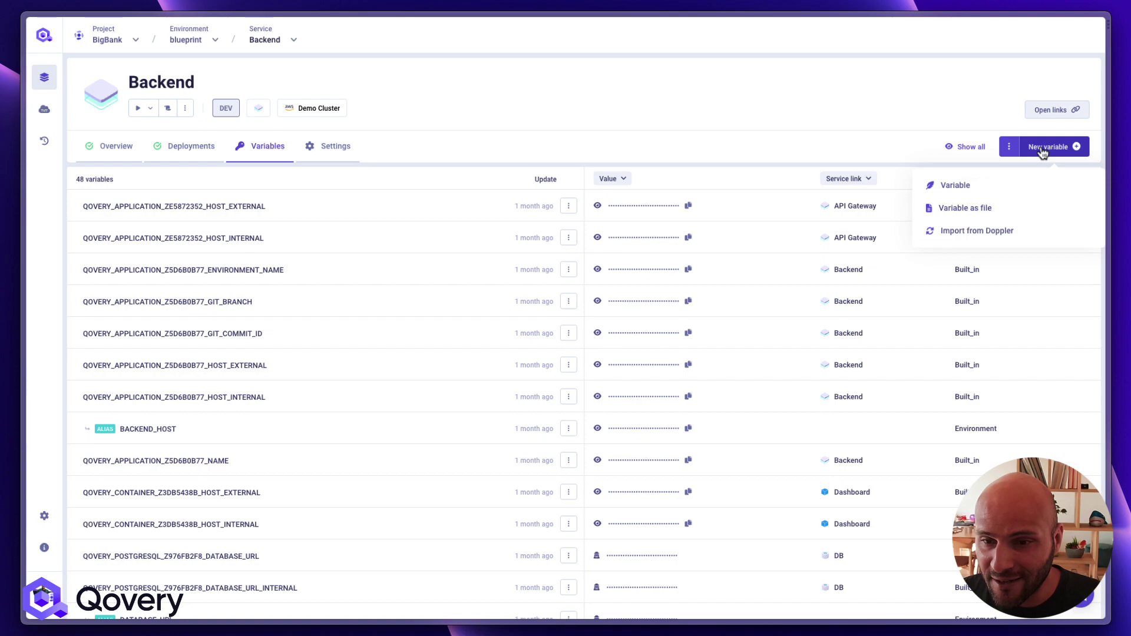
pyautogui.click(1008, 186)
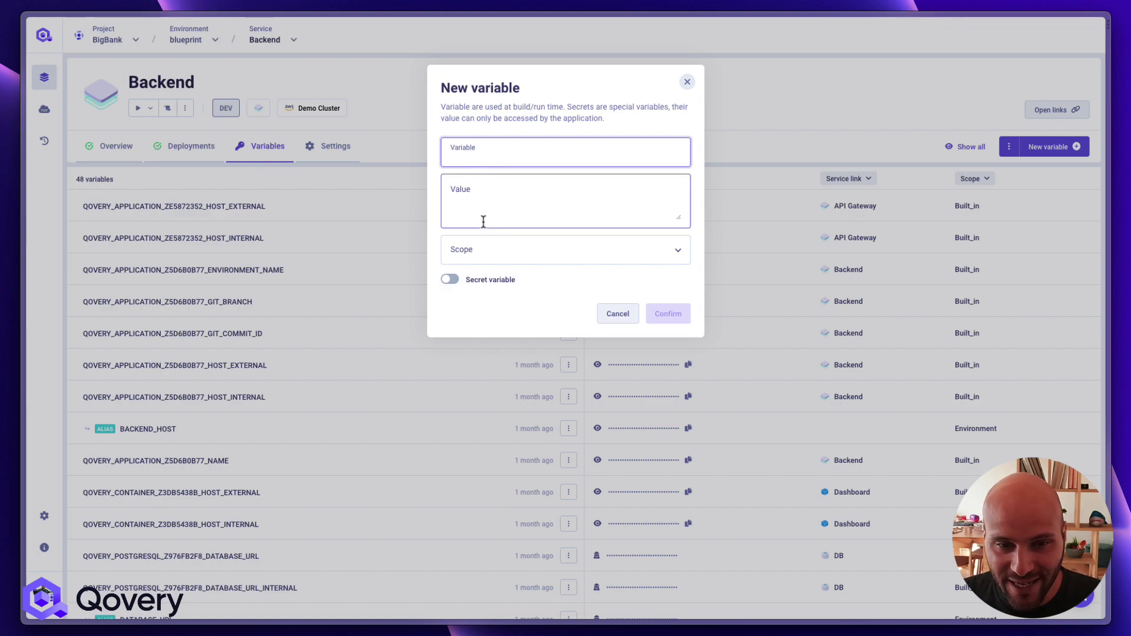
pyautogui.click(618, 314)
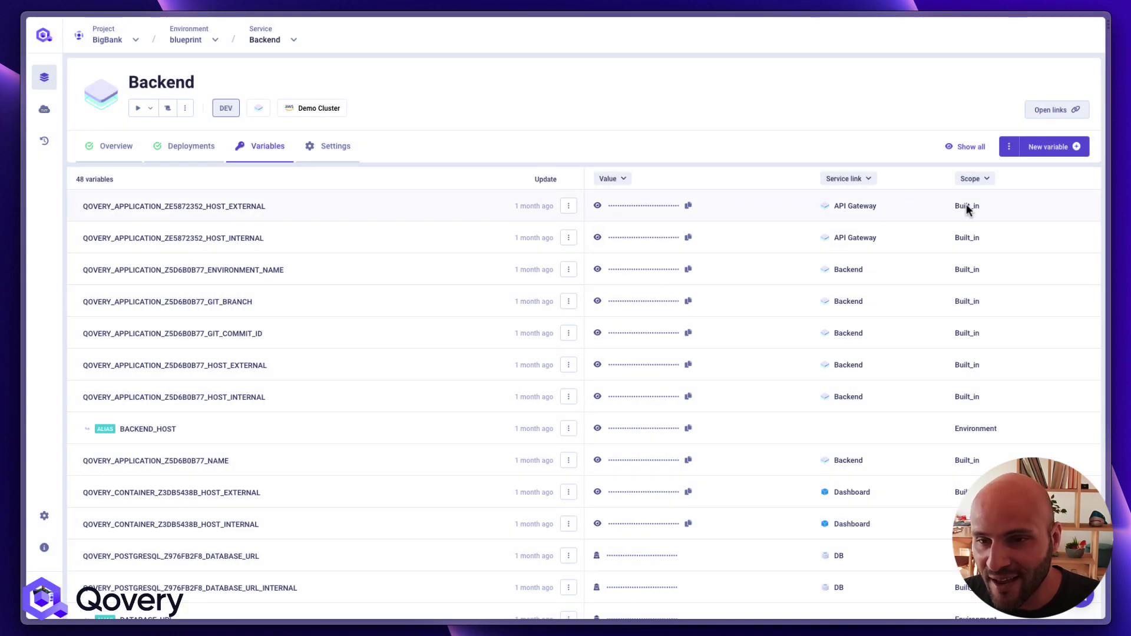
pyautogui.click(1007, 148)
pyautogui.click(974, 184)
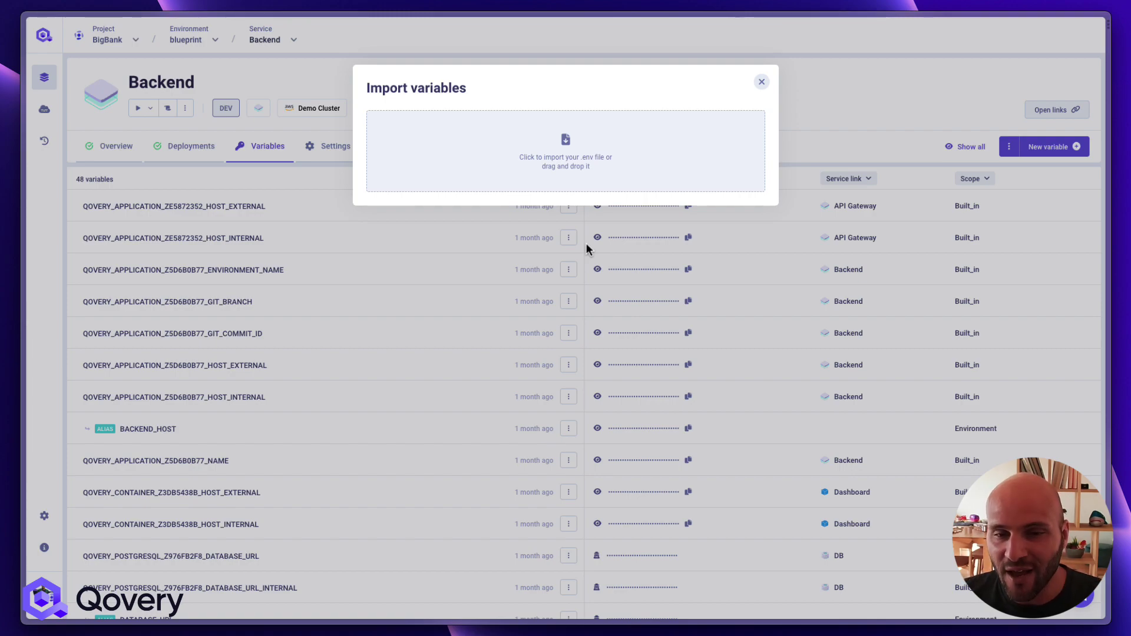
pyautogui.click(608, 337)
# Choose Import from Doppler from the add-variable options to reach Doppler's Projects page
pyautogui.click(1037, 149)
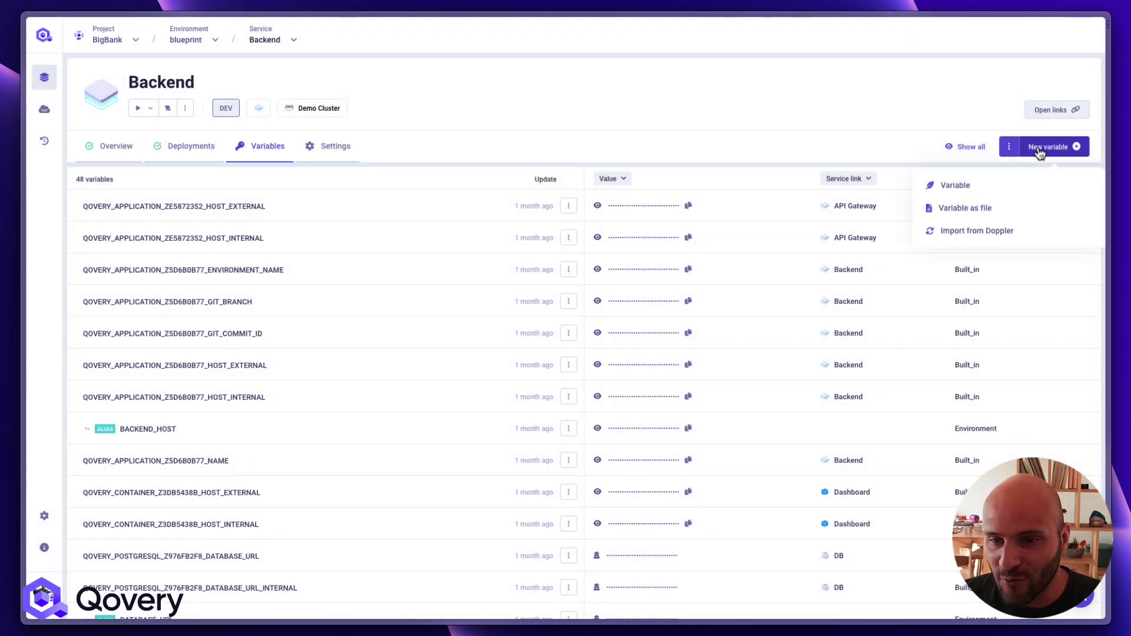
pyautogui.click(769, 242)
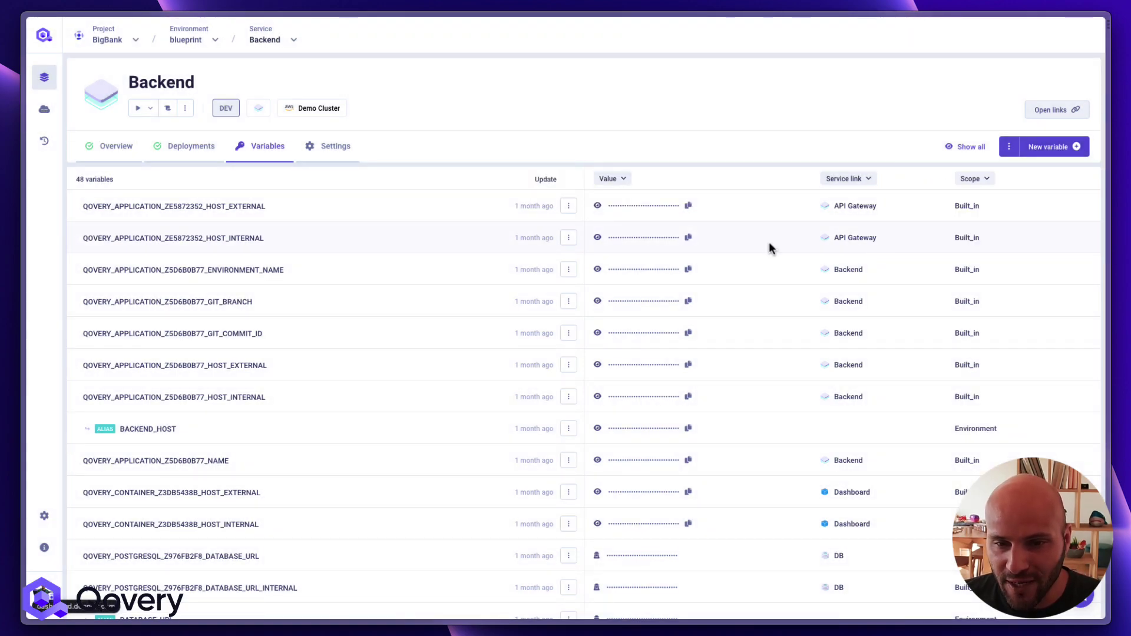
pyautogui.scroll(-20, 768, 243)
pyautogui.scroll(20, 770, 241)
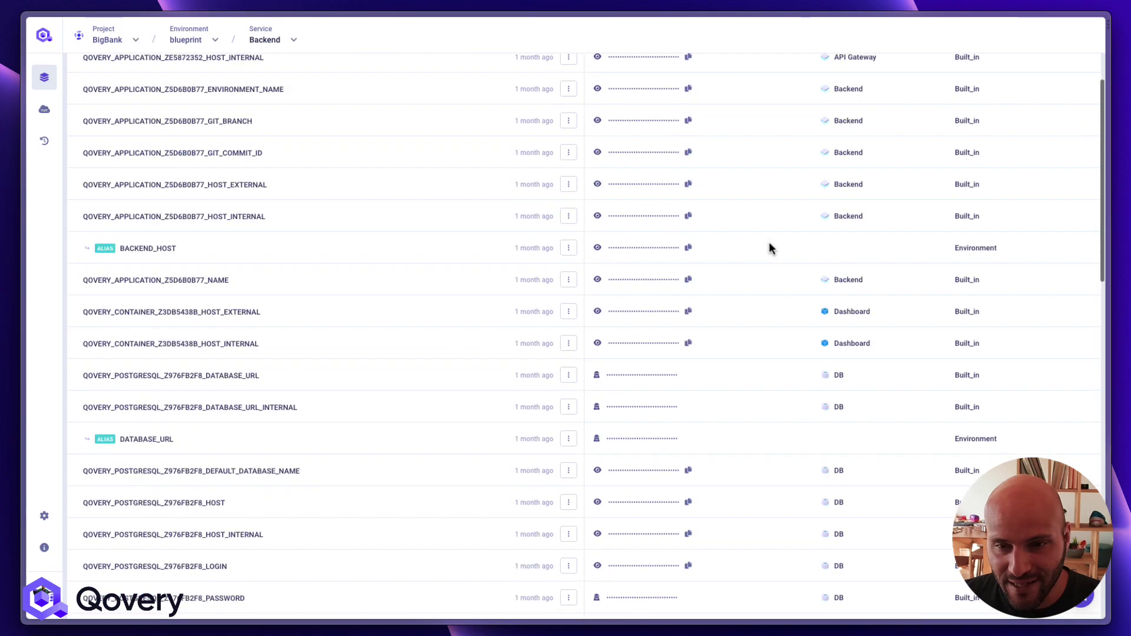
pyautogui.click(1046, 148)
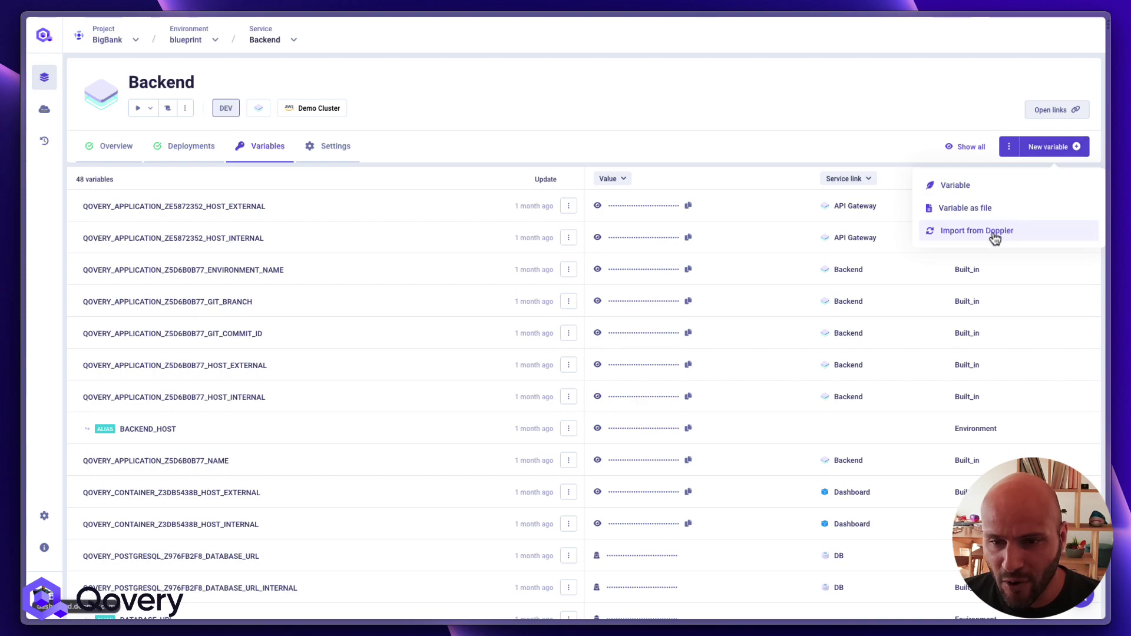
pyautogui.click(990, 233)
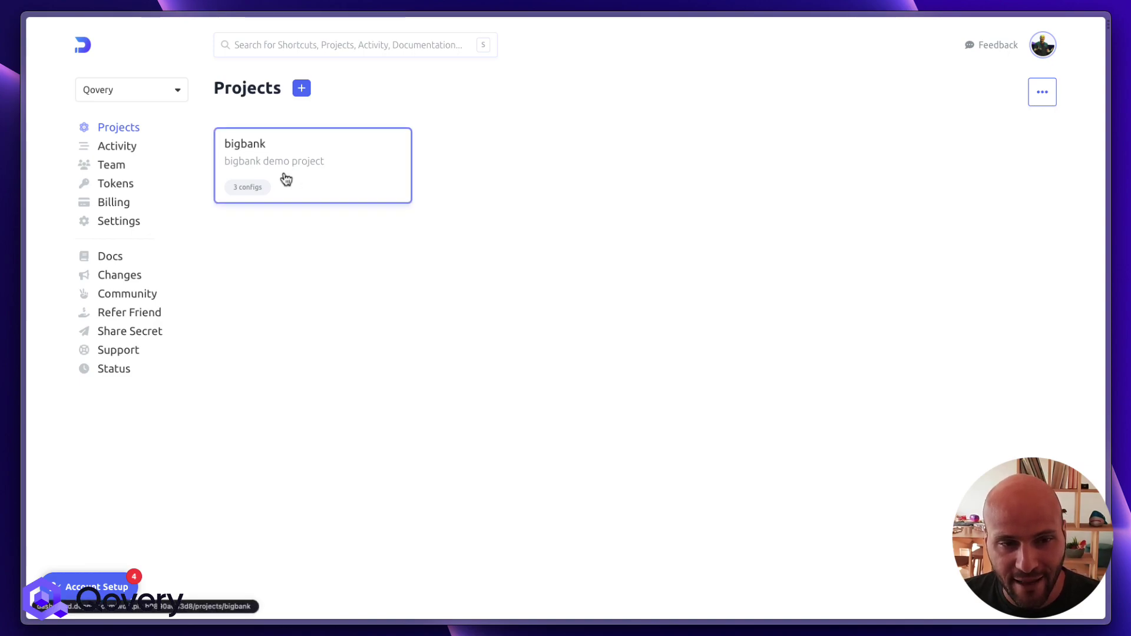
# Review the bigbank project's blp config secrets, then head back toward the Qovery tab
pyautogui.click(275, 158)
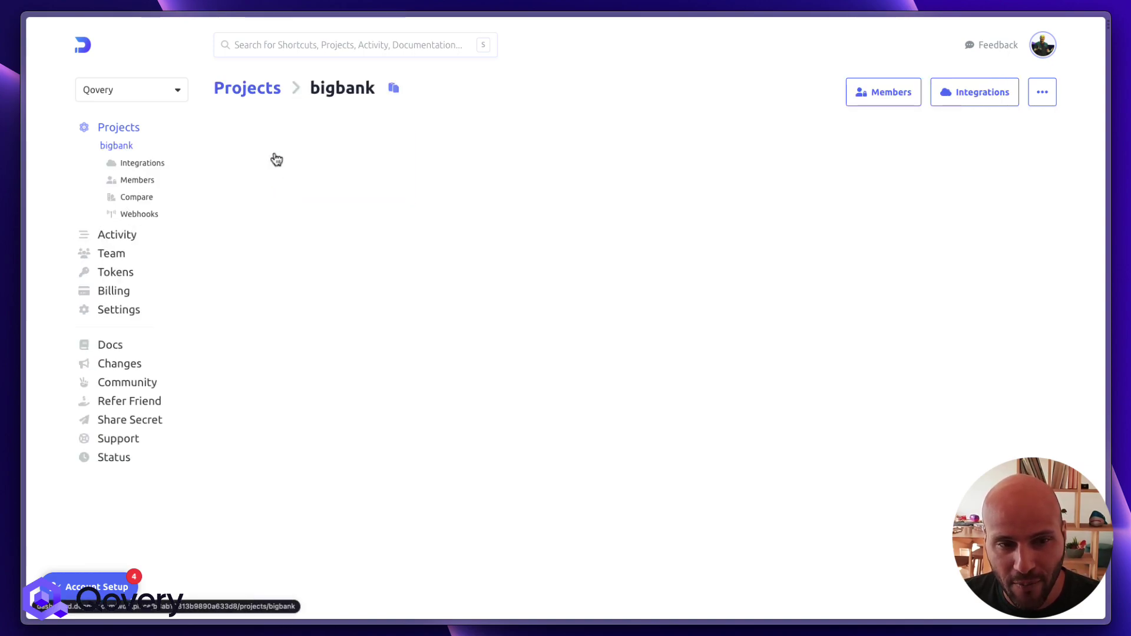
pyautogui.click(289, 229)
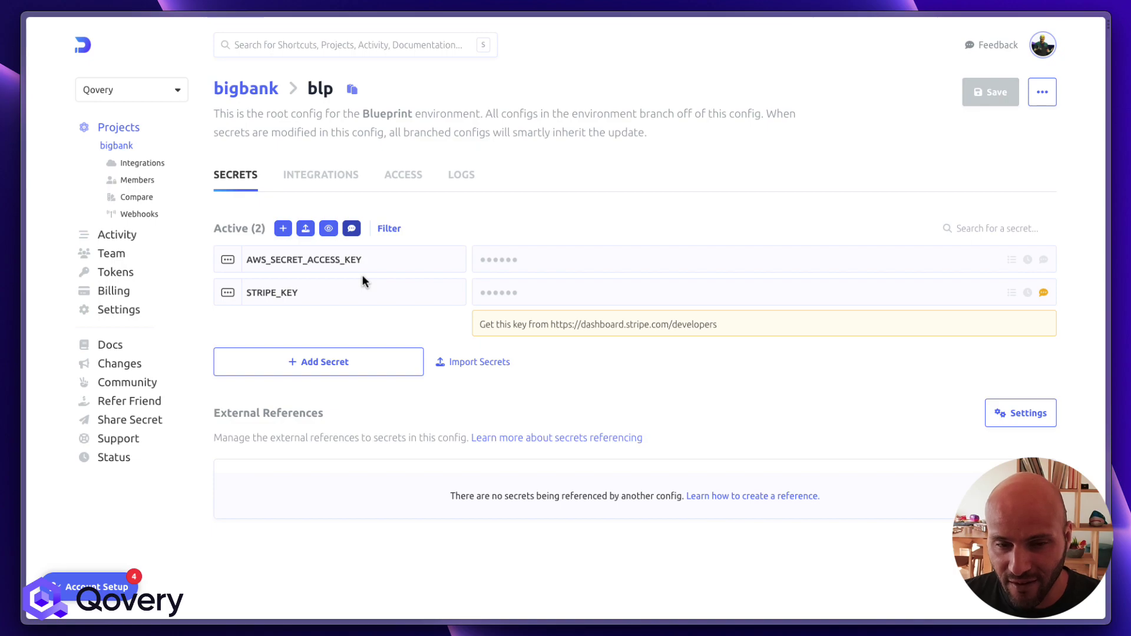
pyautogui.press('super+t')
# Scroll through the Backend's 48 variables, then return to Doppler's blp secrets tab
pyautogui.press('Return')
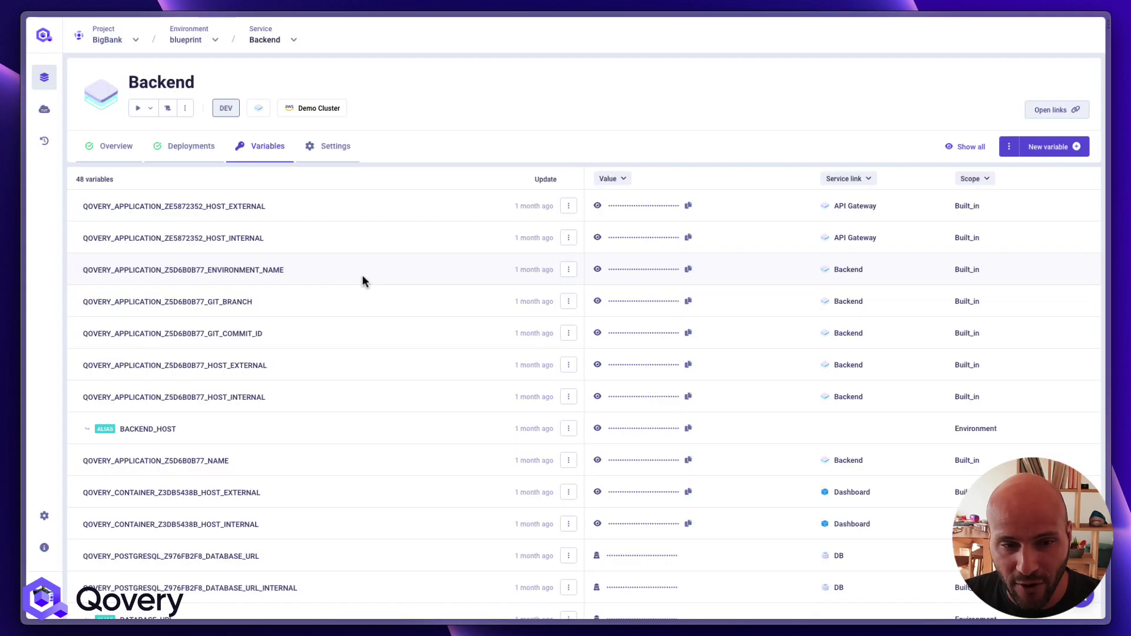
pyautogui.scroll(-15, 345, 338)
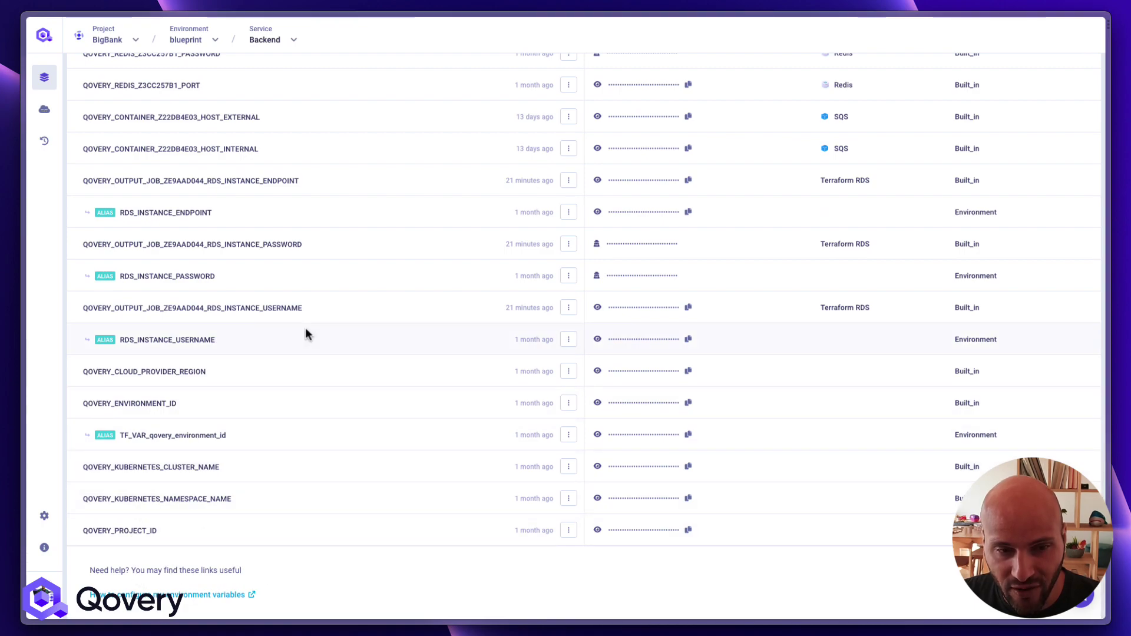
pyautogui.scroll(5, 305, 332)
pyautogui.scroll(10, 305, 330)
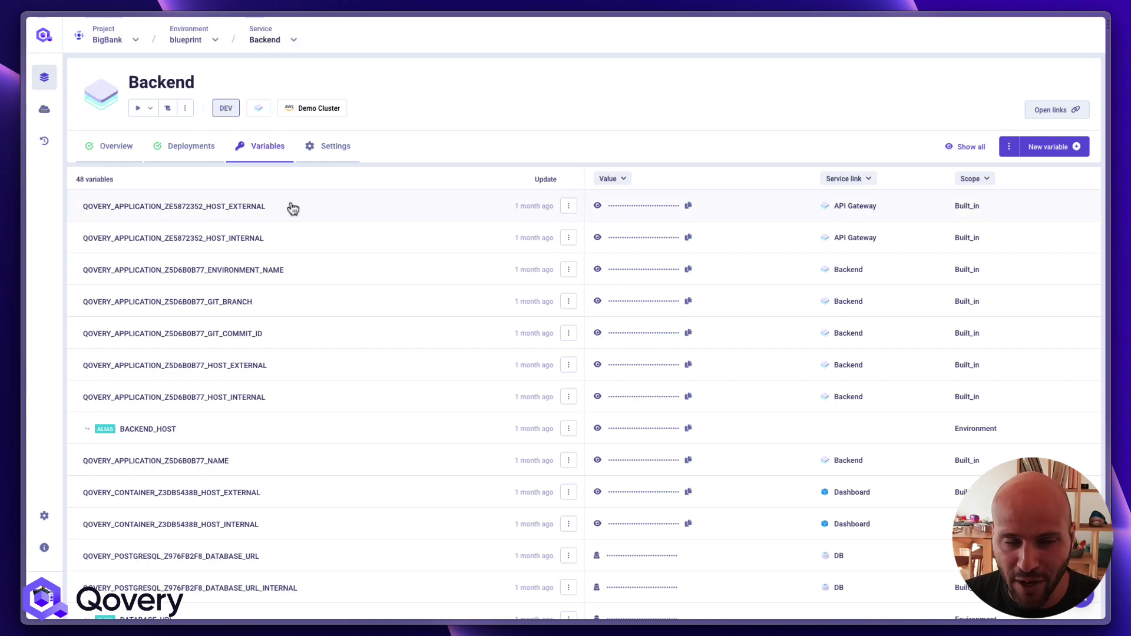
pyautogui.press('super+t')
pyautogui.press('Return')
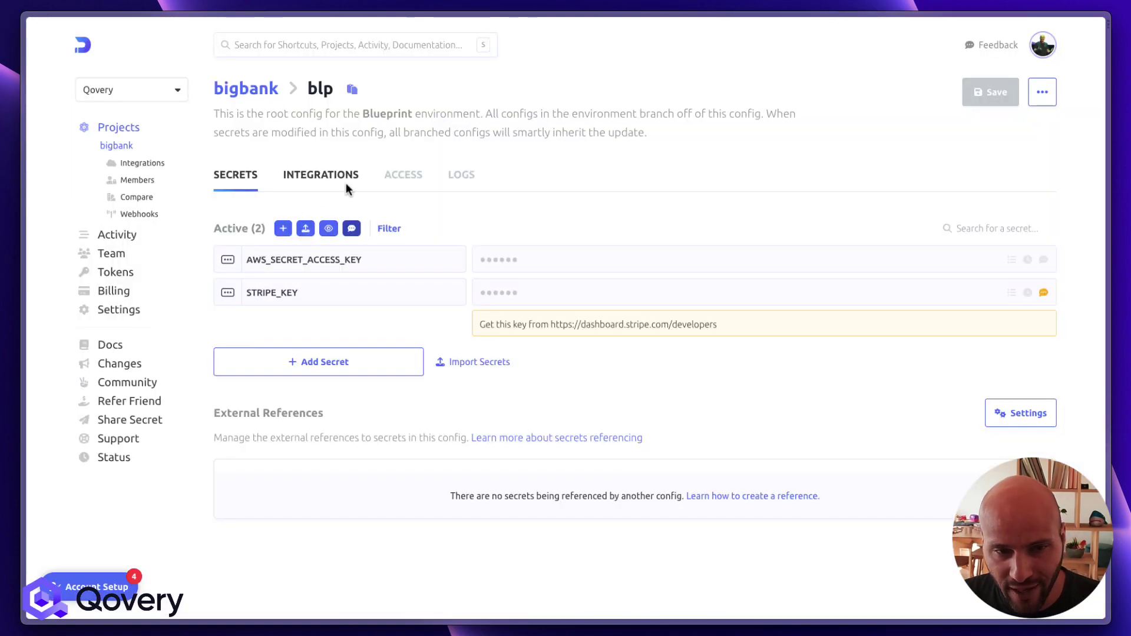
# Start a Qovery secrets sync for blp using the existing Qovery connection
pyautogui.click(328, 177)
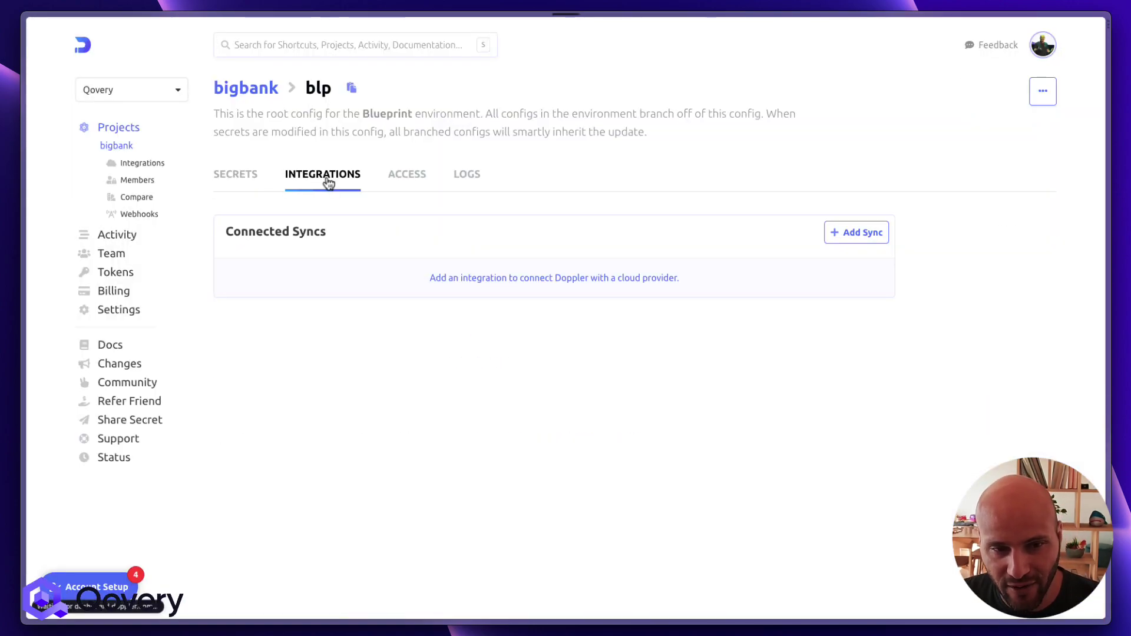
pyautogui.click(848, 240)
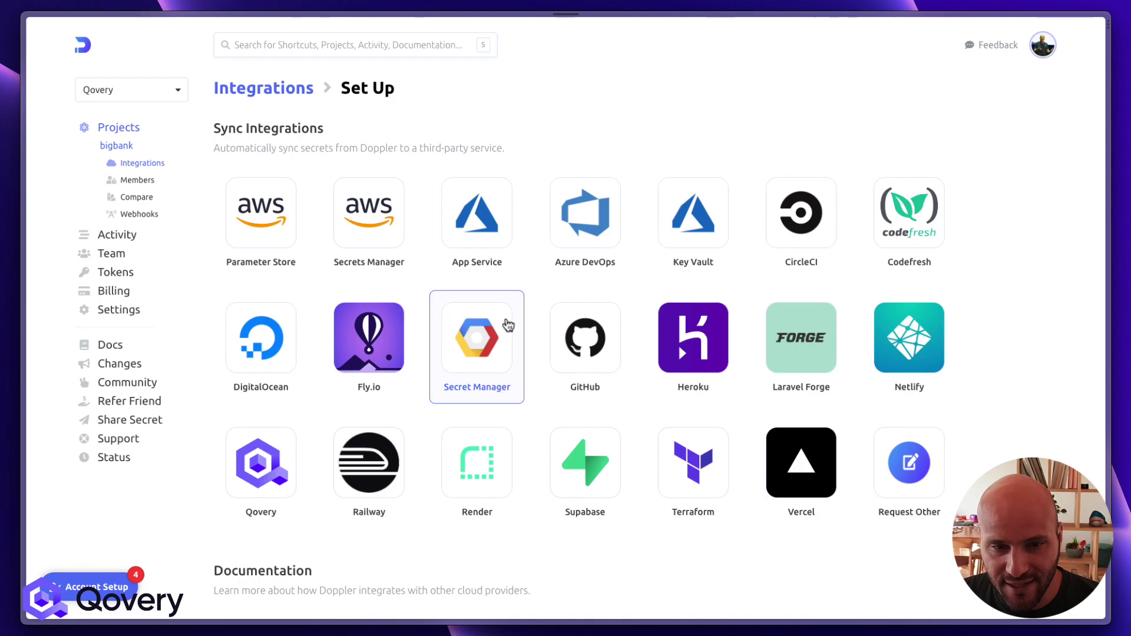
pyautogui.click(268, 481)
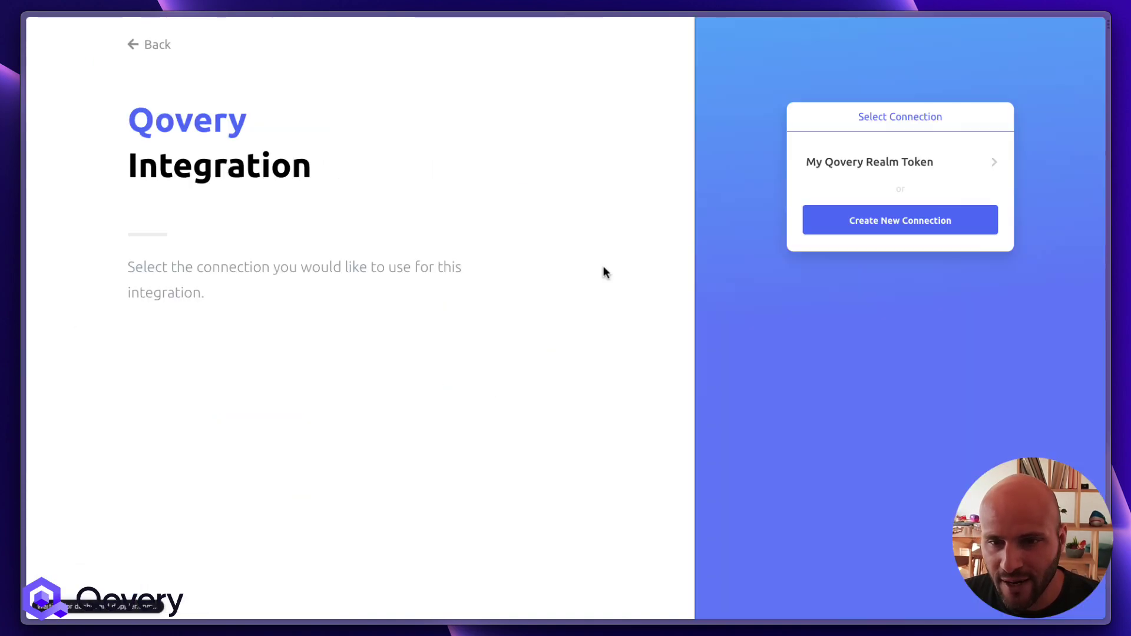
pyautogui.click(903, 163)
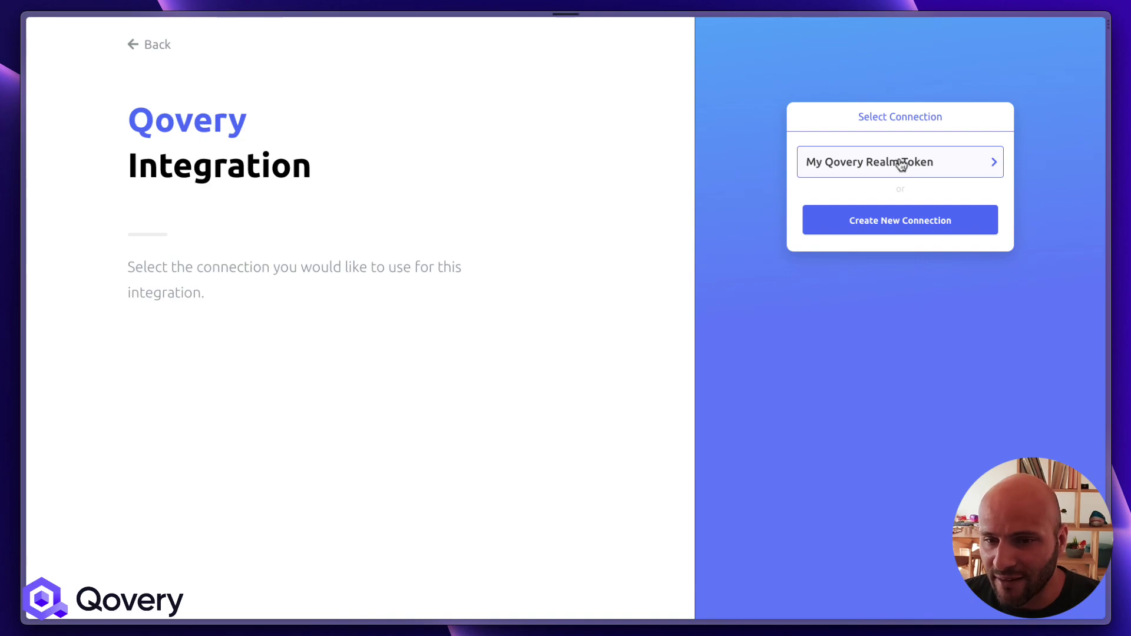
# Switch to Qovery and open the Qovery Realm organization settings
pyautogui.press('super+t')
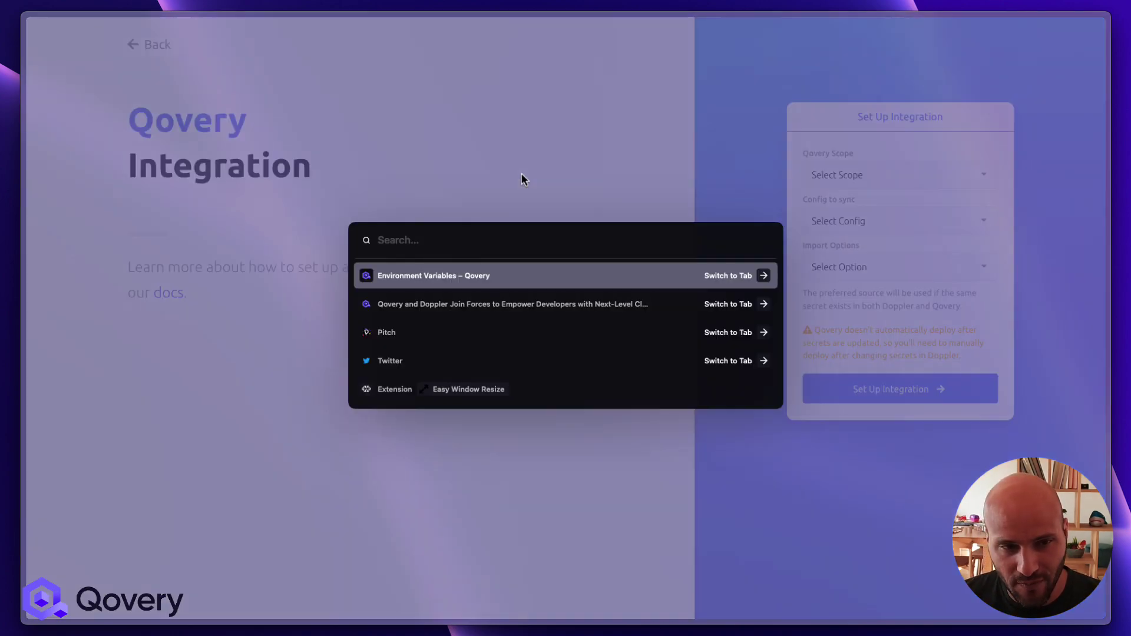
pyautogui.press('Return')
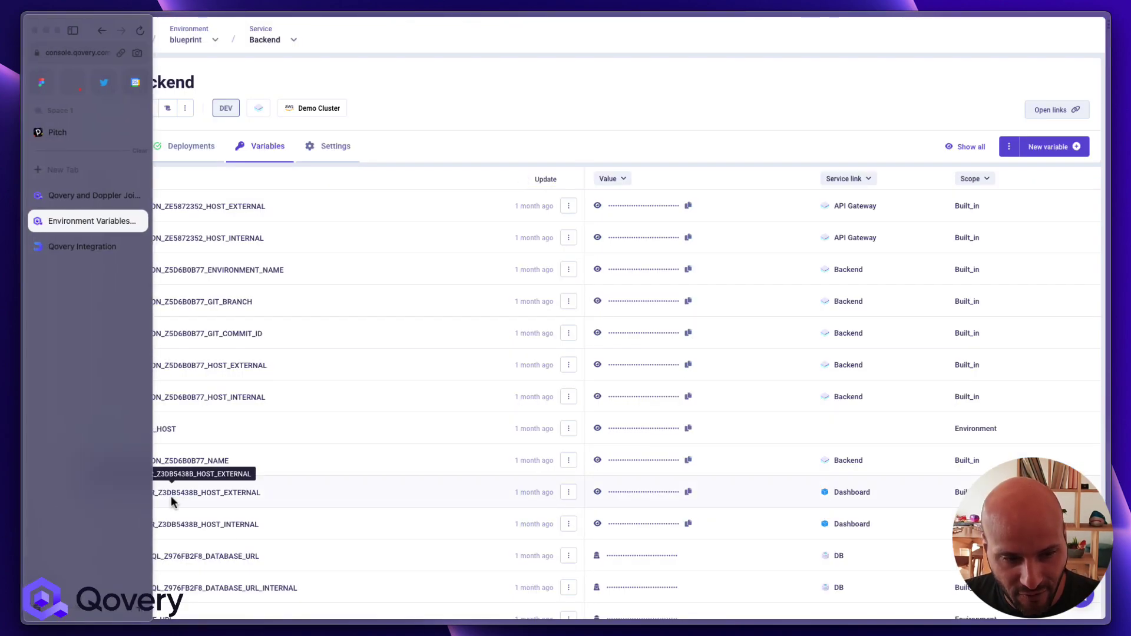
pyautogui.click(45, 516)
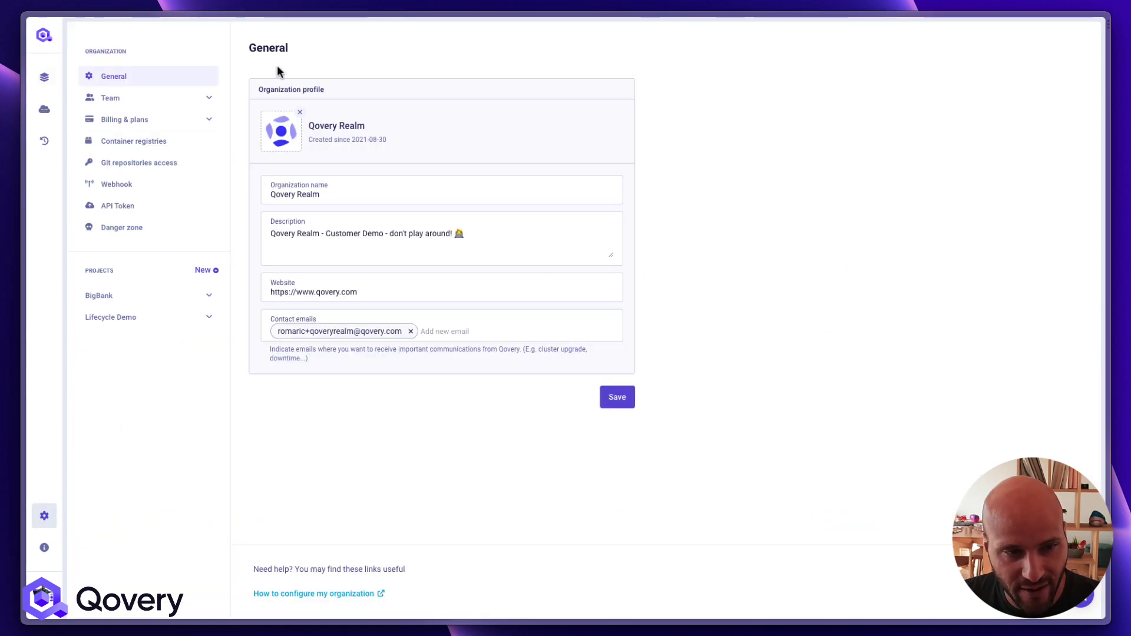
# View the organization's API tokens, cancel a new token, and return toward Doppler's integration form
pyautogui.click(160, 212)
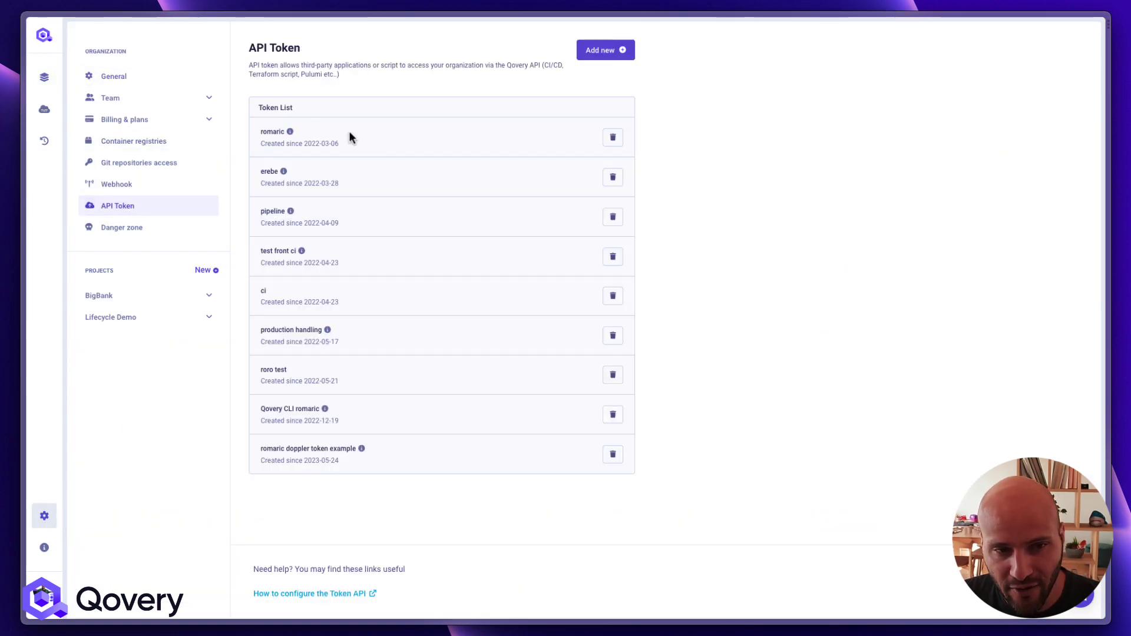
pyautogui.click(618, 53)
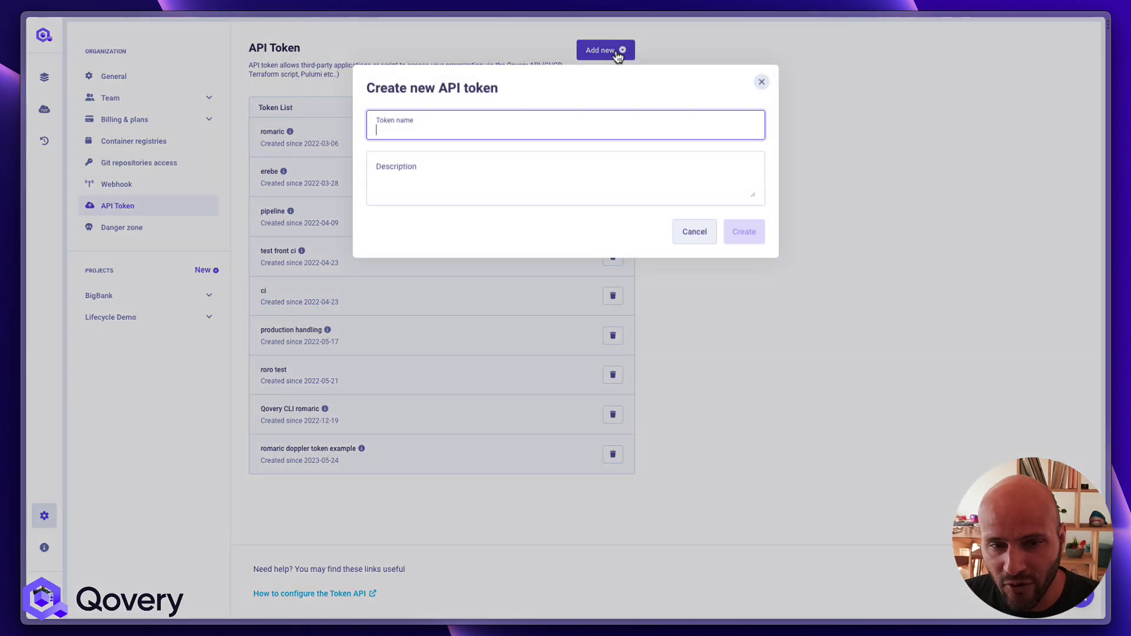
pyautogui.click(694, 232)
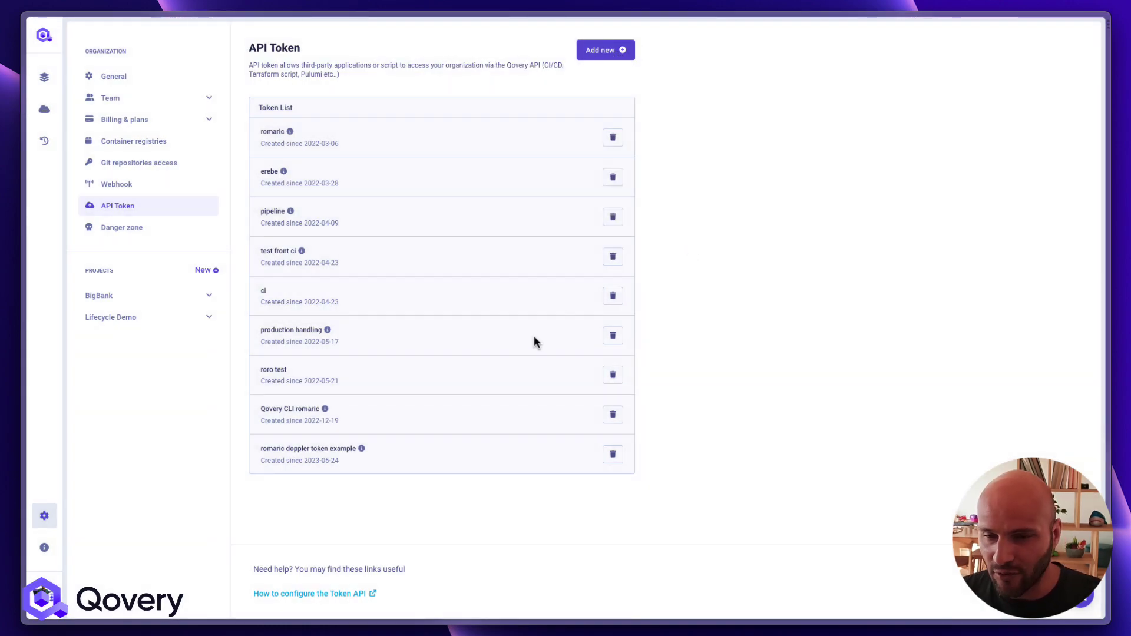
pyautogui.hscroll(-5, 304, 392)
pyautogui.hscroll(-5, 304, 392)
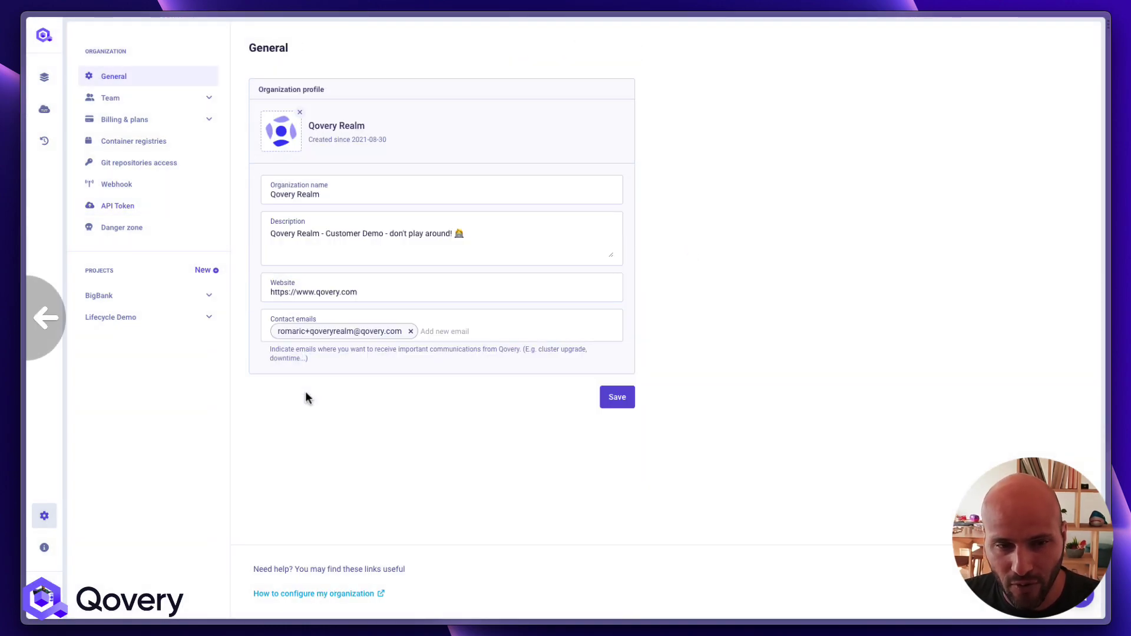
pyautogui.press('super+t')
# Scope the Qovery sync to the Application: BigBank project, blueprint environment, Backend
pyautogui.press('Return')
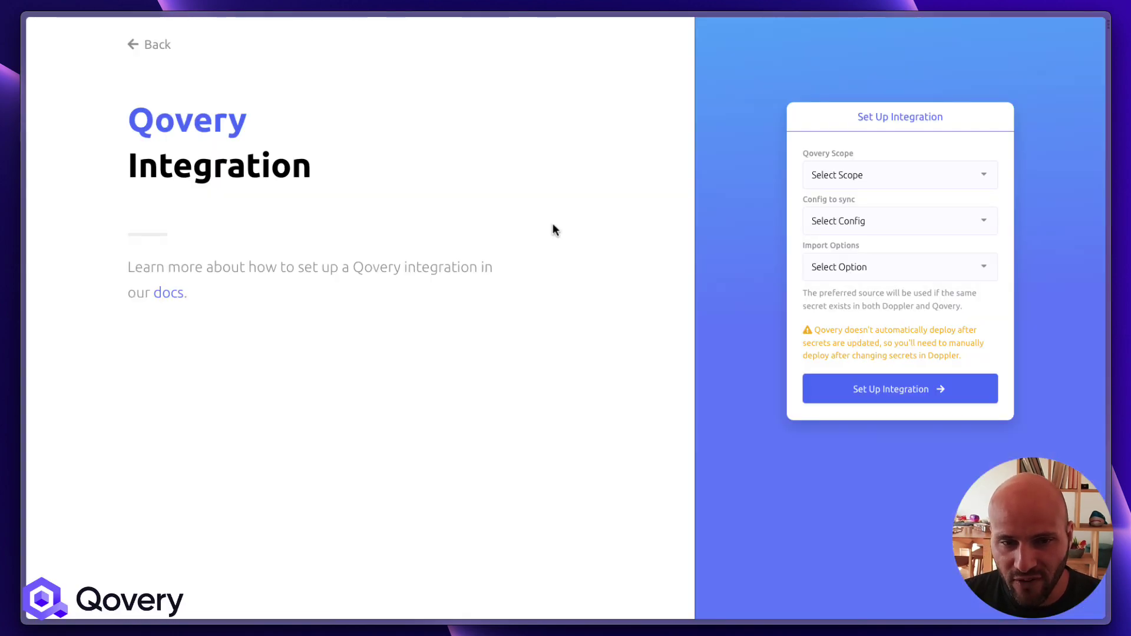
pyautogui.click(851, 176)
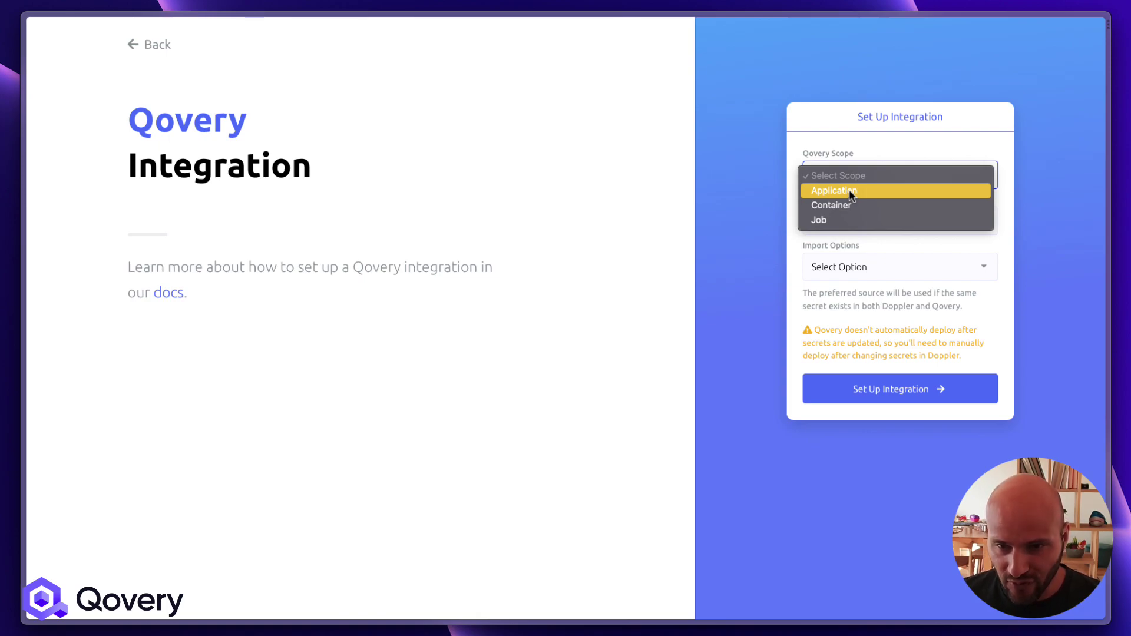
pyautogui.click(849, 189)
pyautogui.click(869, 221)
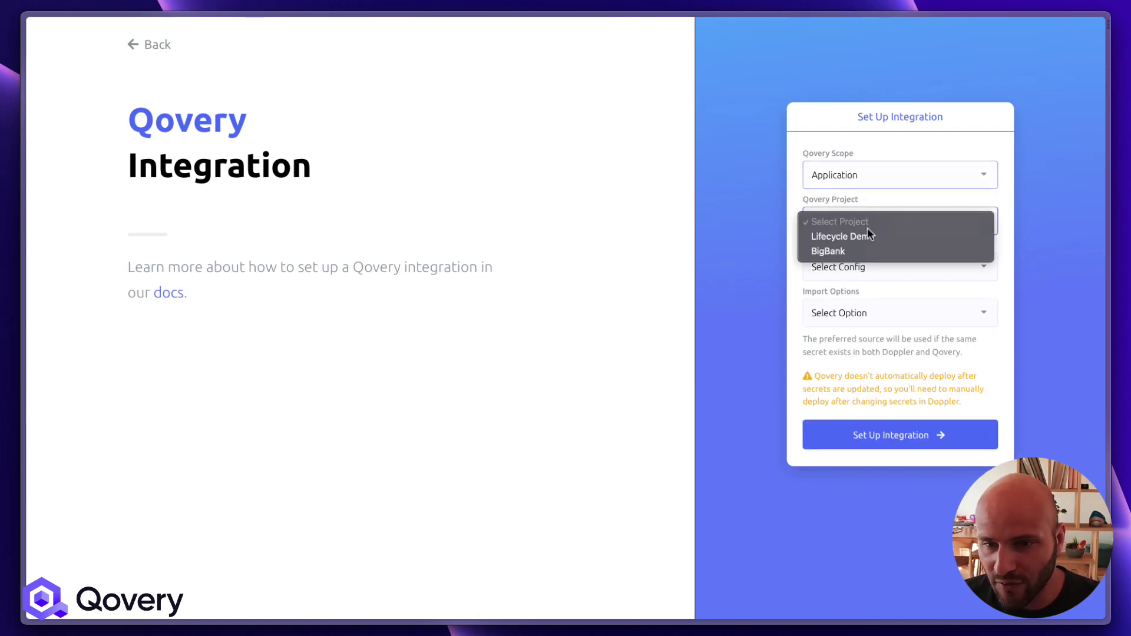
pyautogui.click(852, 251)
pyautogui.click(855, 274)
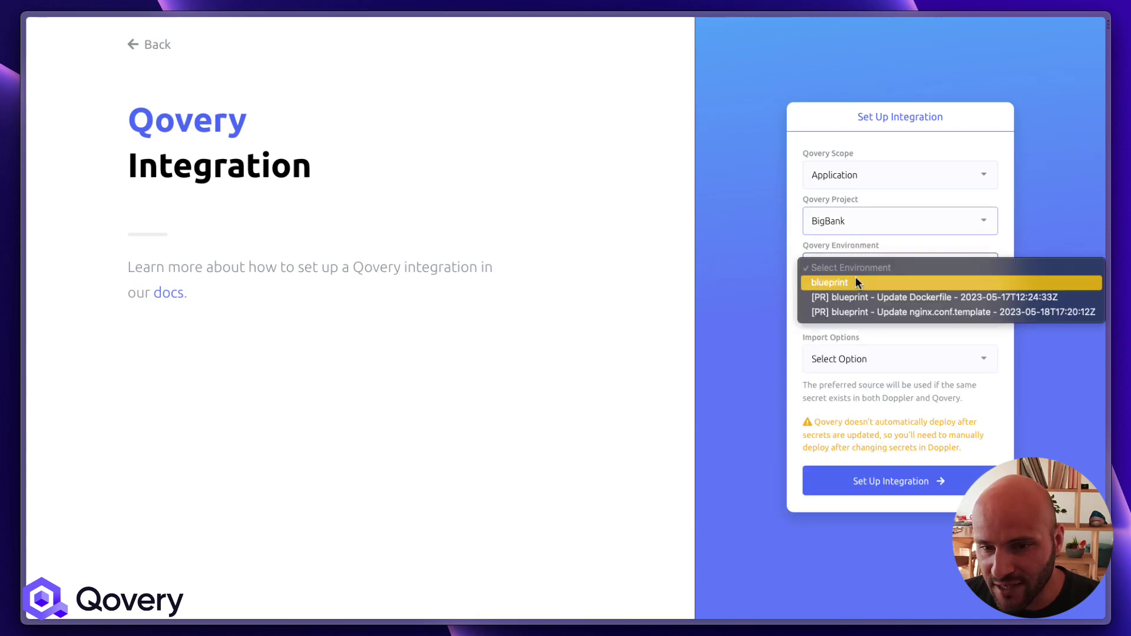
pyautogui.click(853, 285)
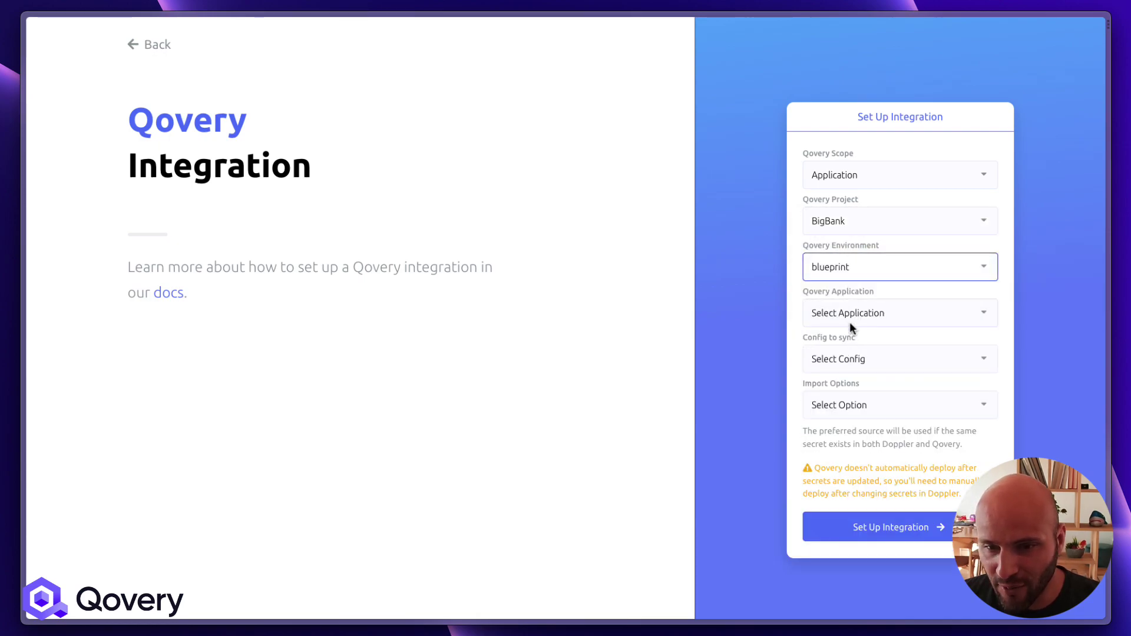
pyautogui.click(850, 318)
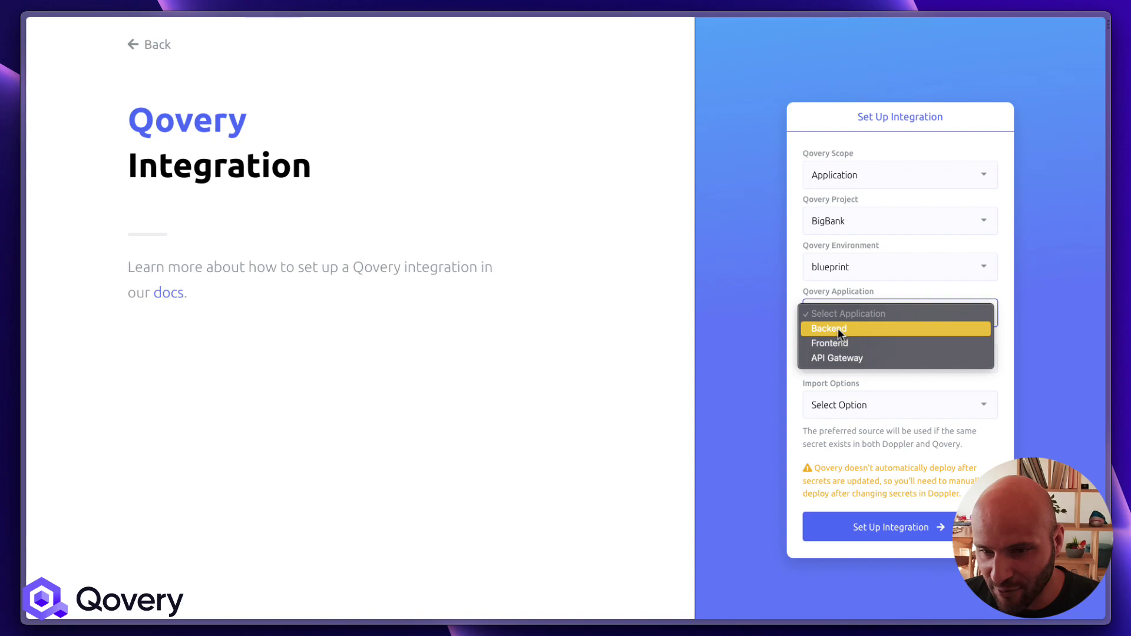
pyautogui.click(837, 328)
# Sync config blp with Import Preferring Doppler and set up the integration
pyautogui.click(847, 355)
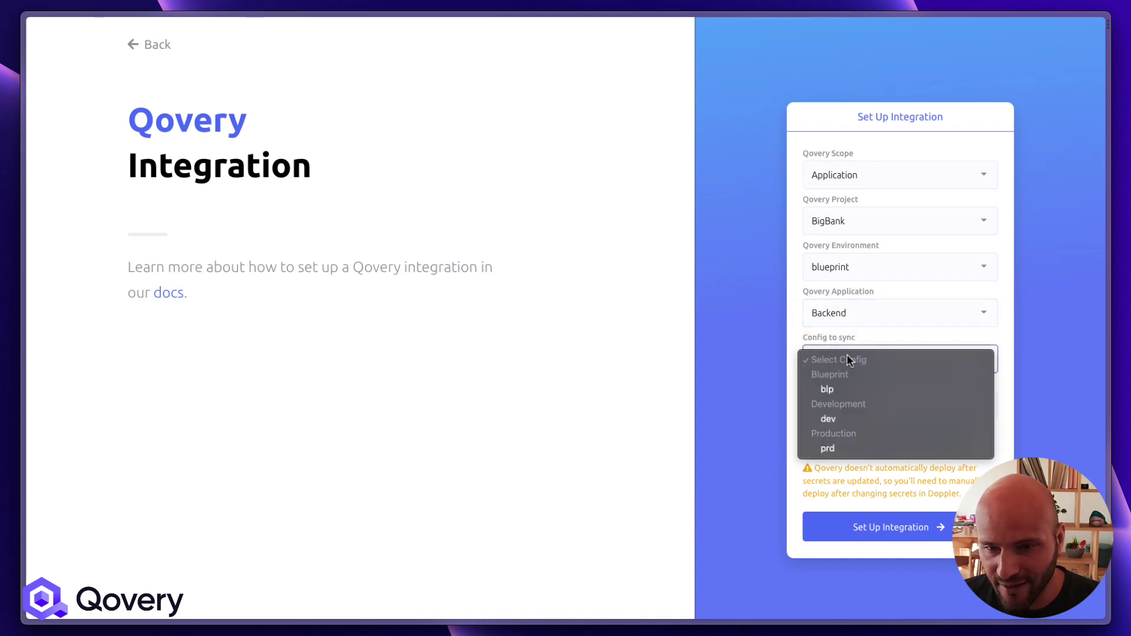
pyautogui.click(840, 389)
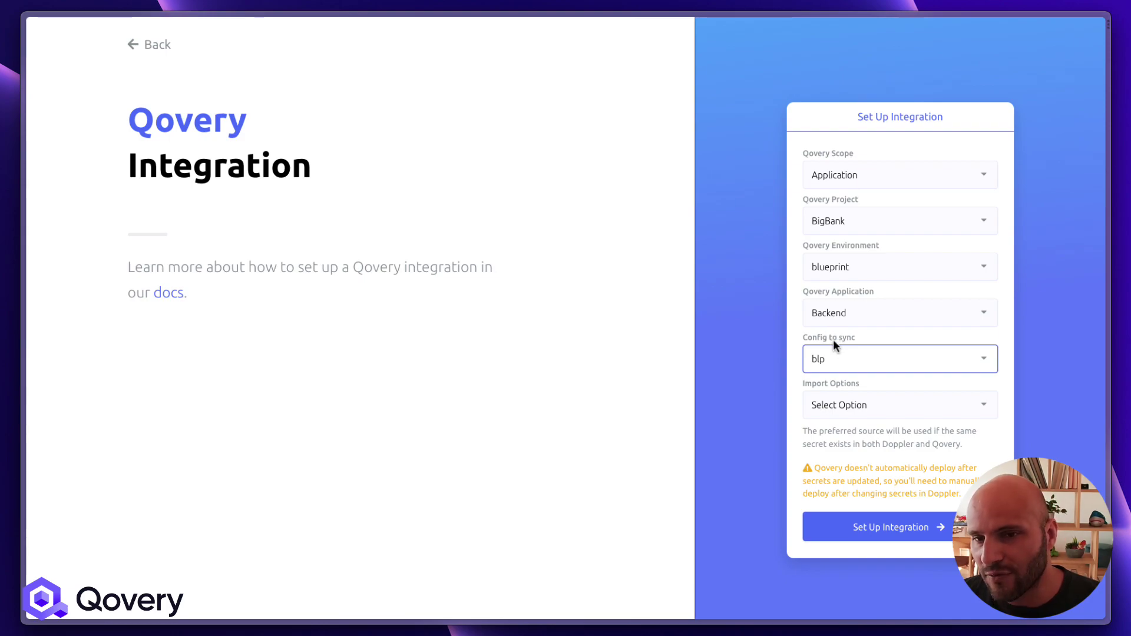
pyautogui.click(836, 407)
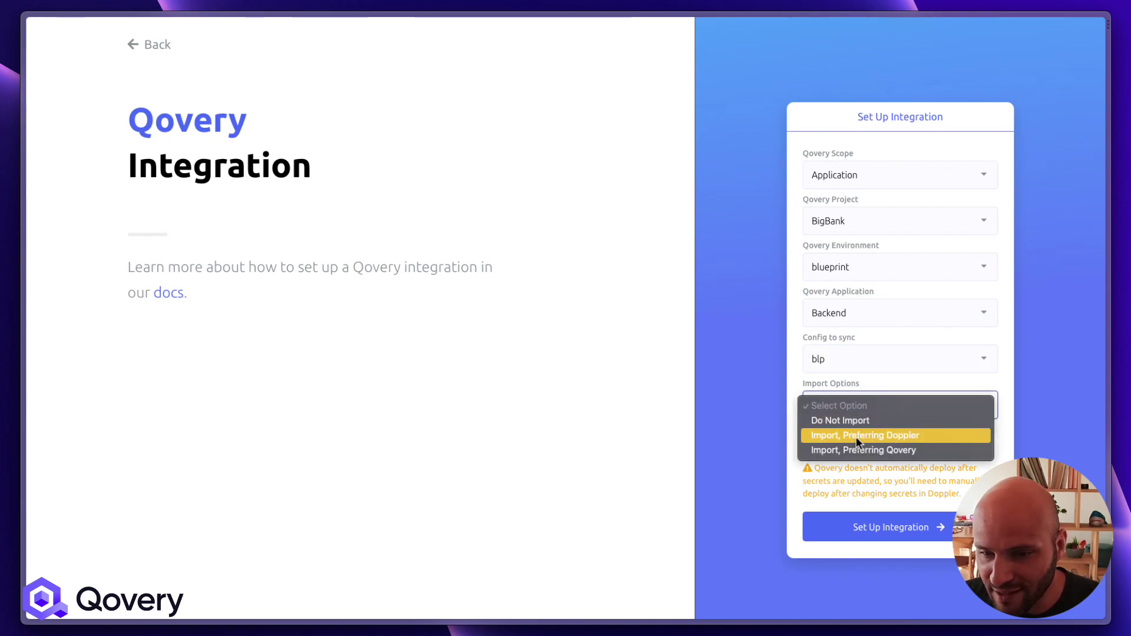
pyautogui.click(856, 436)
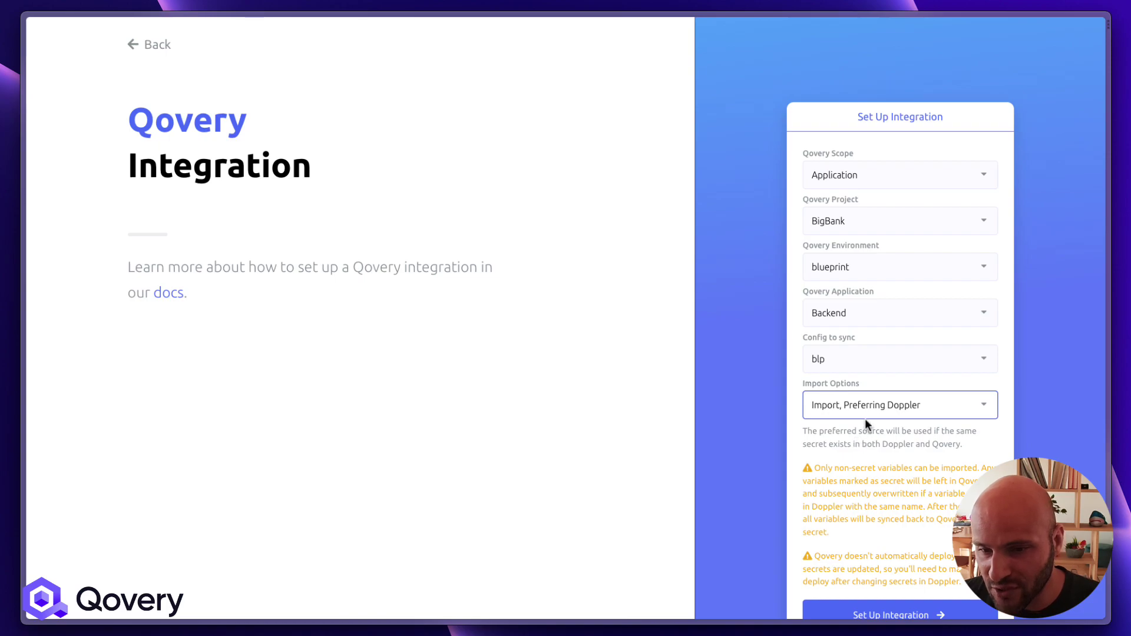
pyautogui.scroll(-1, 864, 420)
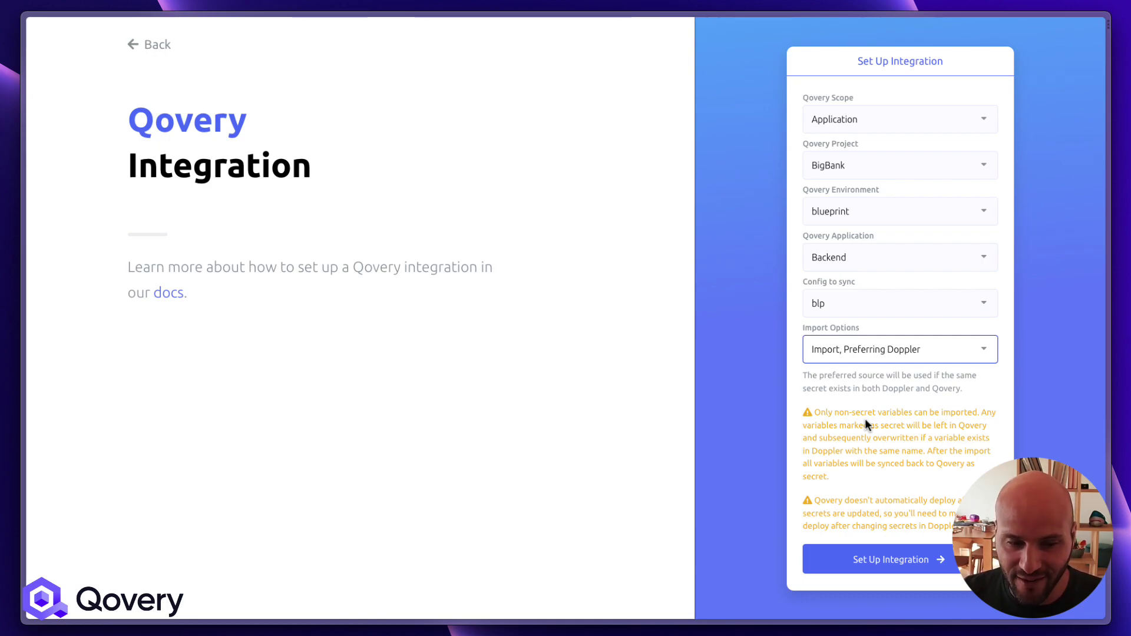
pyautogui.click(877, 559)
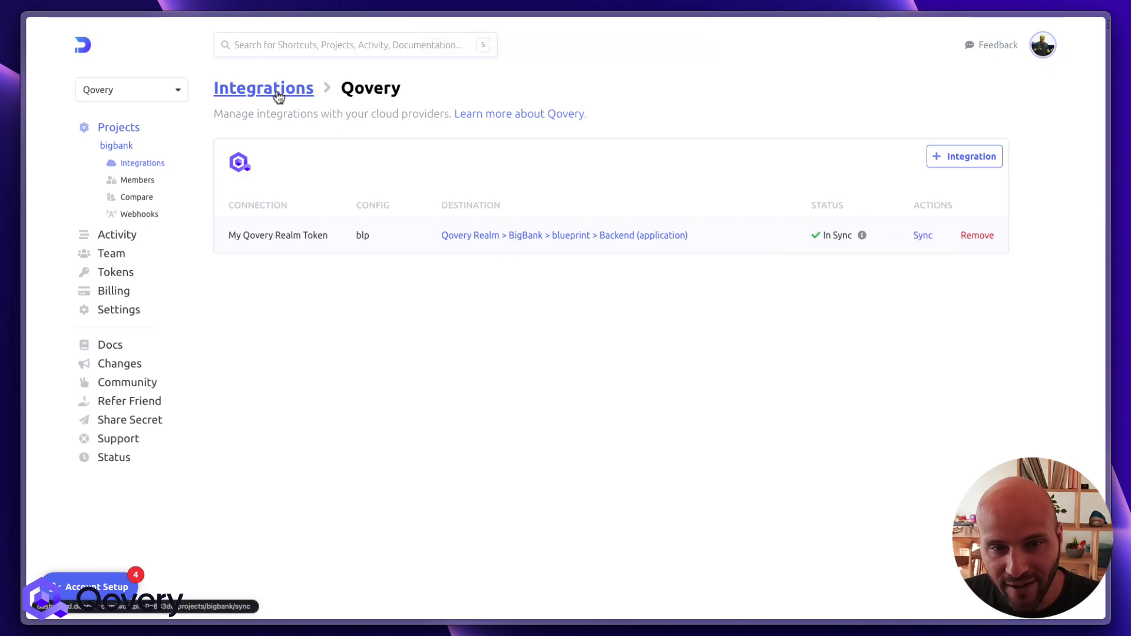
# Check Qovery's Backend variables for the new DOPPLER-sourced rows like STRIPE_KEY
pyautogui.press('super+t')
pyautogui.press('Return')
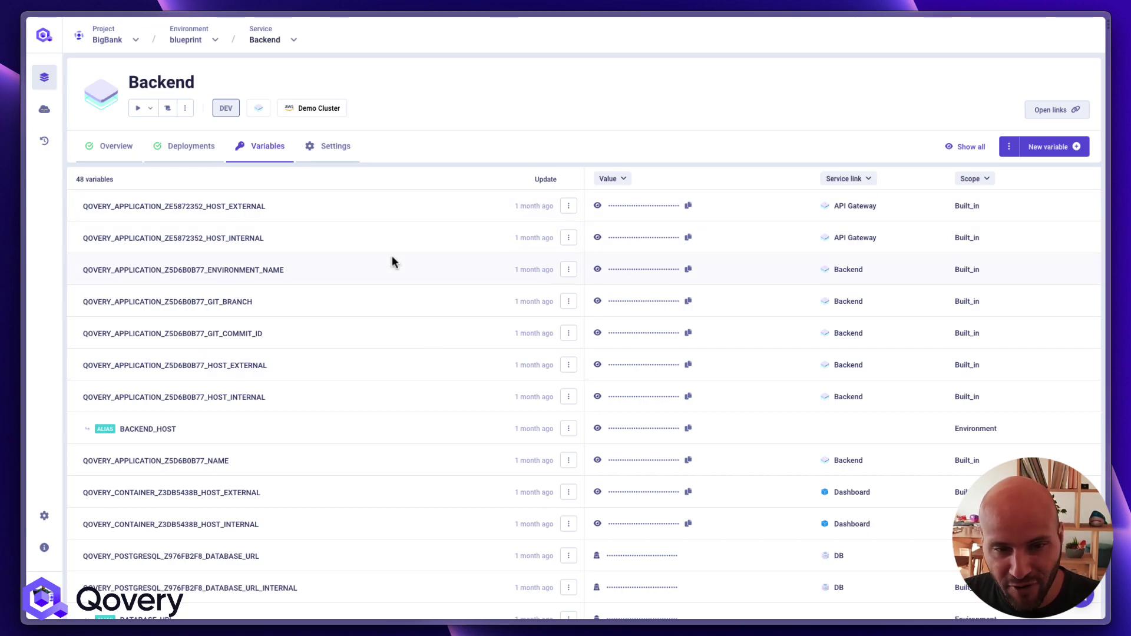
pyautogui.scroll(-10, 392, 256)
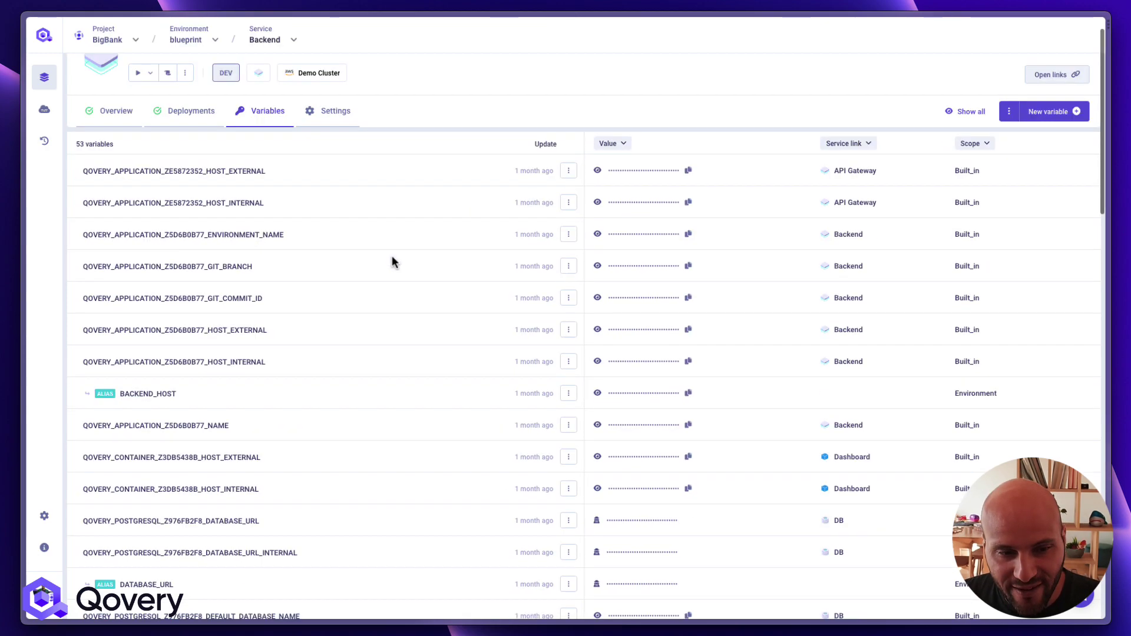
pyautogui.scroll(-8, 391, 255)
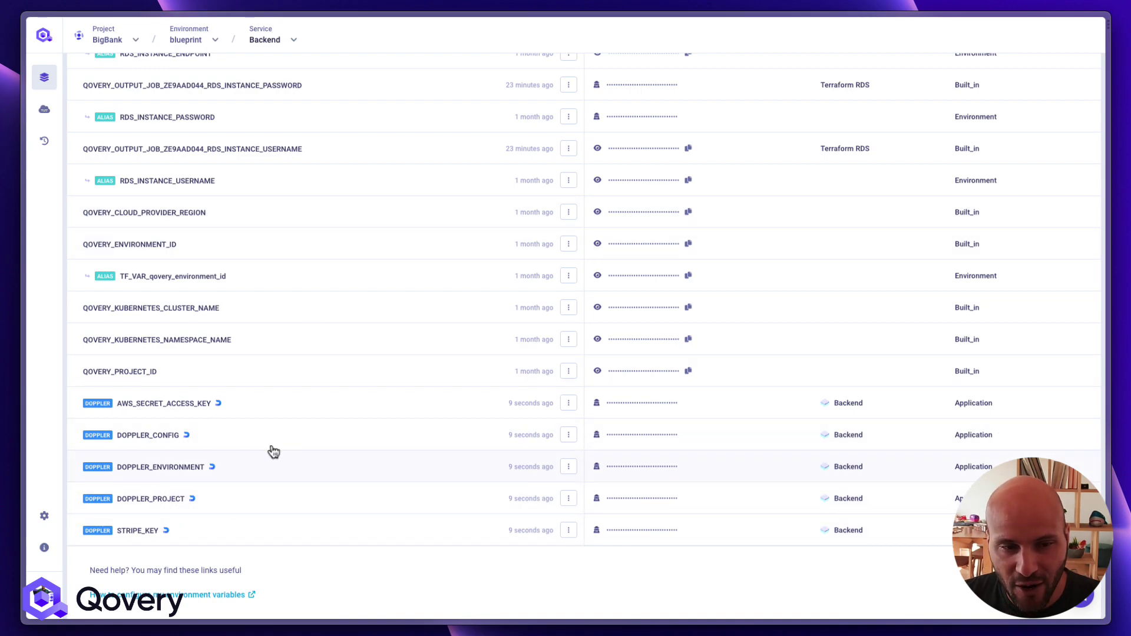
# Return to Doppler and open the bigbank project's blp config secrets
pyautogui.press('super+t')
pyautogui.press('Return')
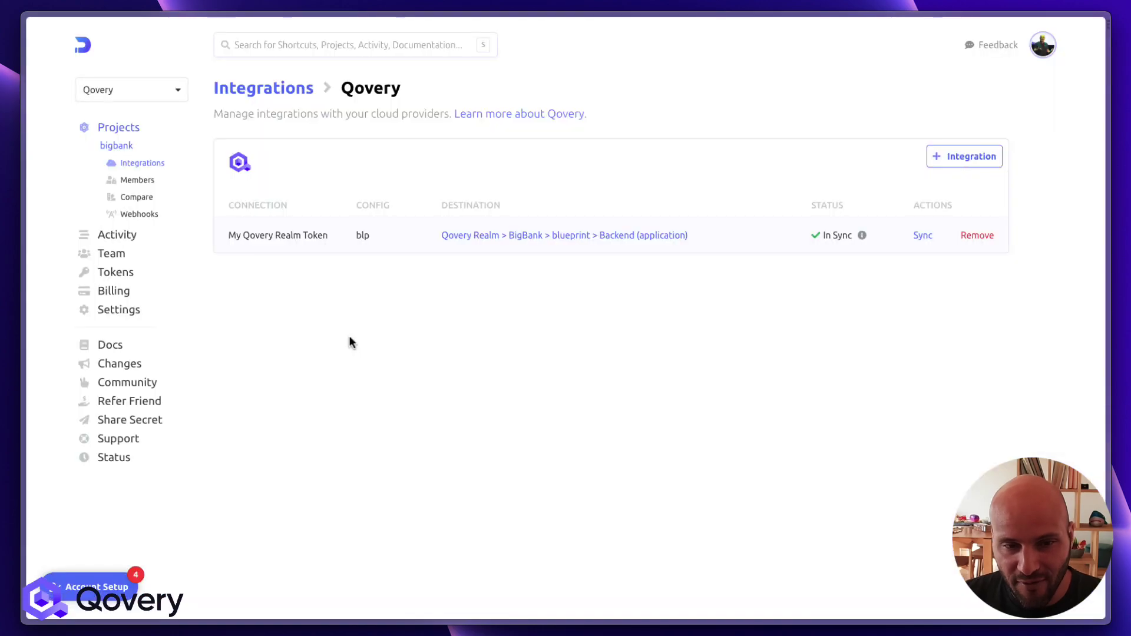
pyautogui.click(118, 148)
pyautogui.click(268, 234)
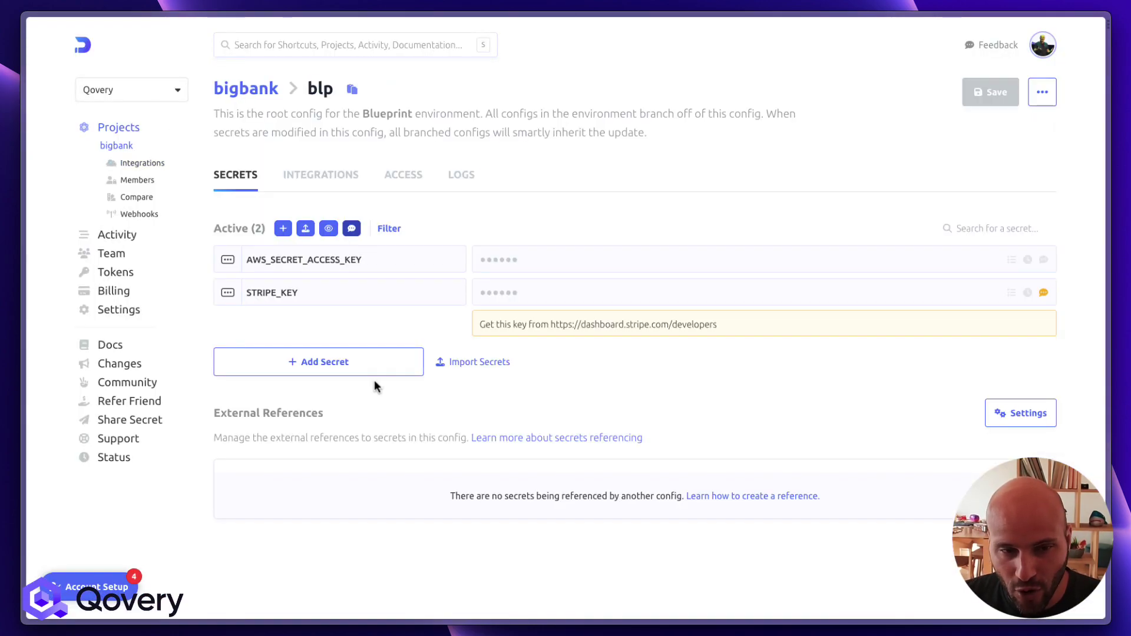
# Add secret CHARGEBEE_API_KEY with value 'this is an api key for chargebee' and confirm saving
pyautogui.click(311, 361)
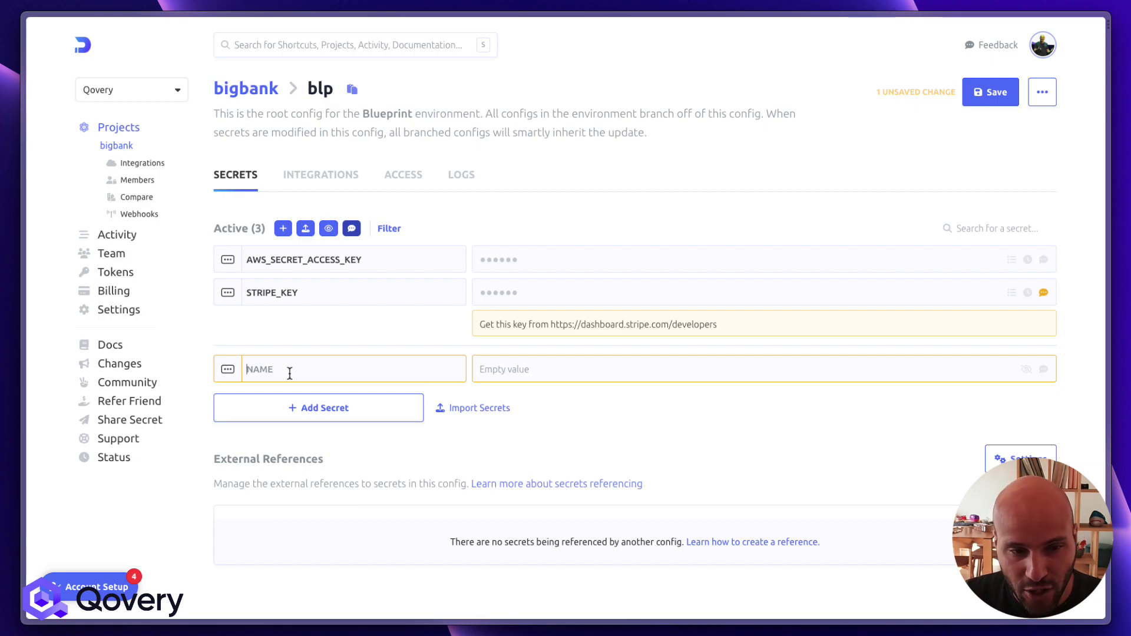
pyautogui.write('CHARGE')
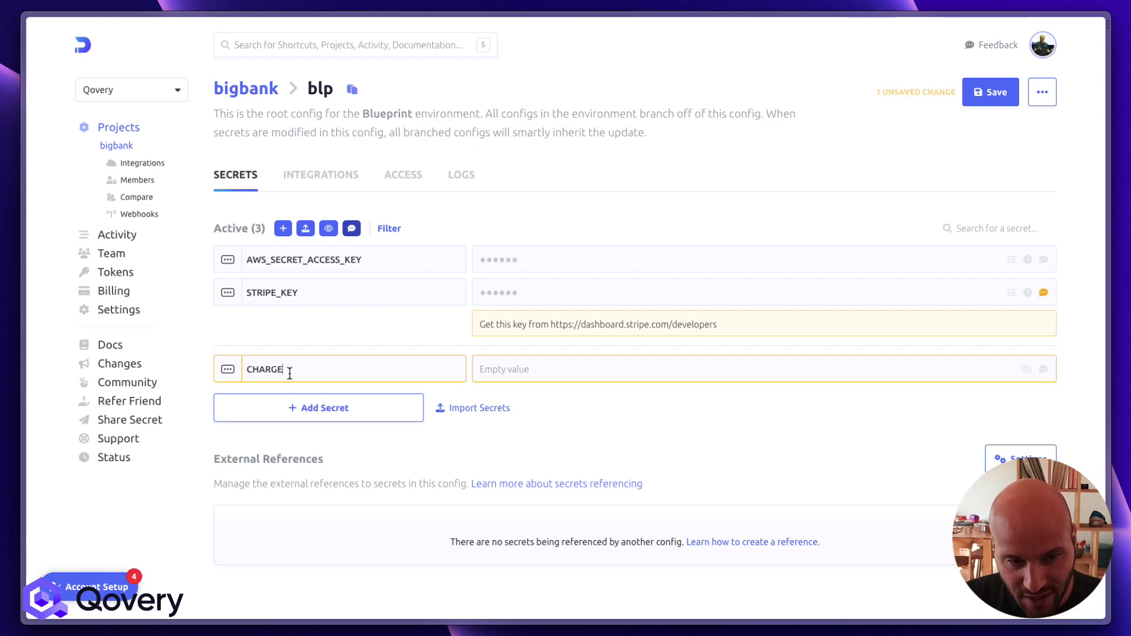
pyautogui.write('BEE_A')
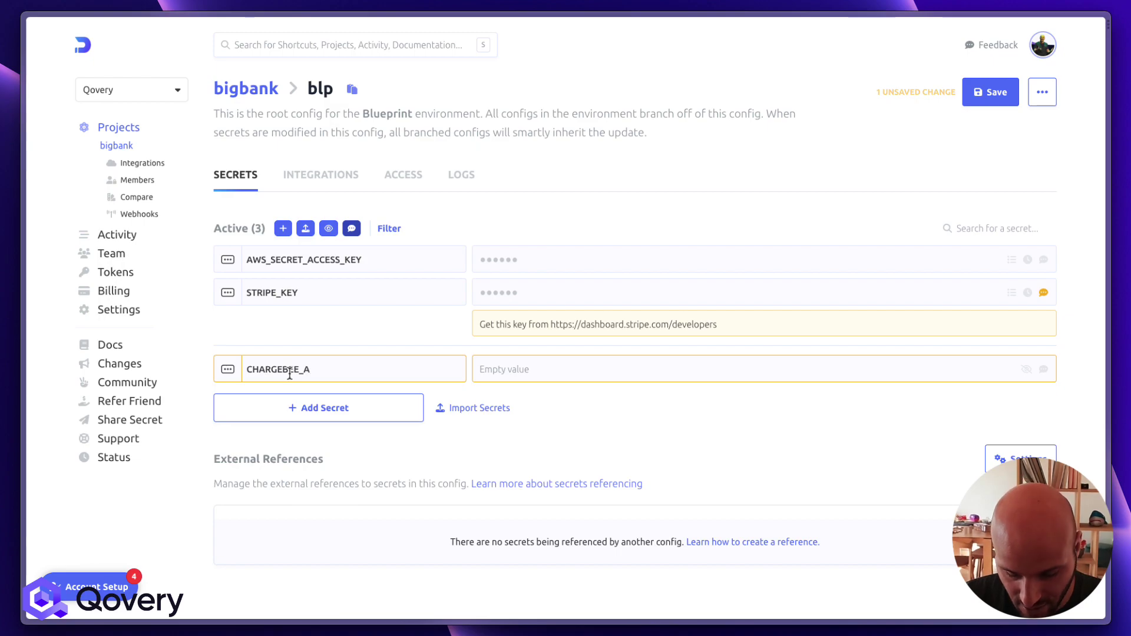
pyautogui.write('_I_KEY')
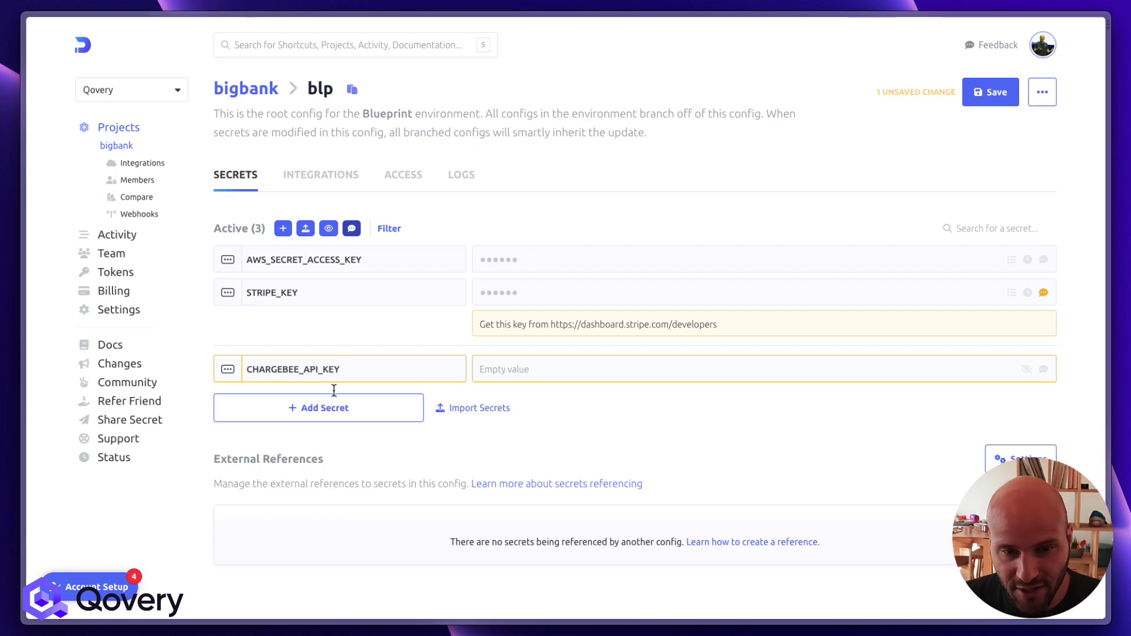
pyautogui.click(493, 375)
pyautogui.write('this is a ')
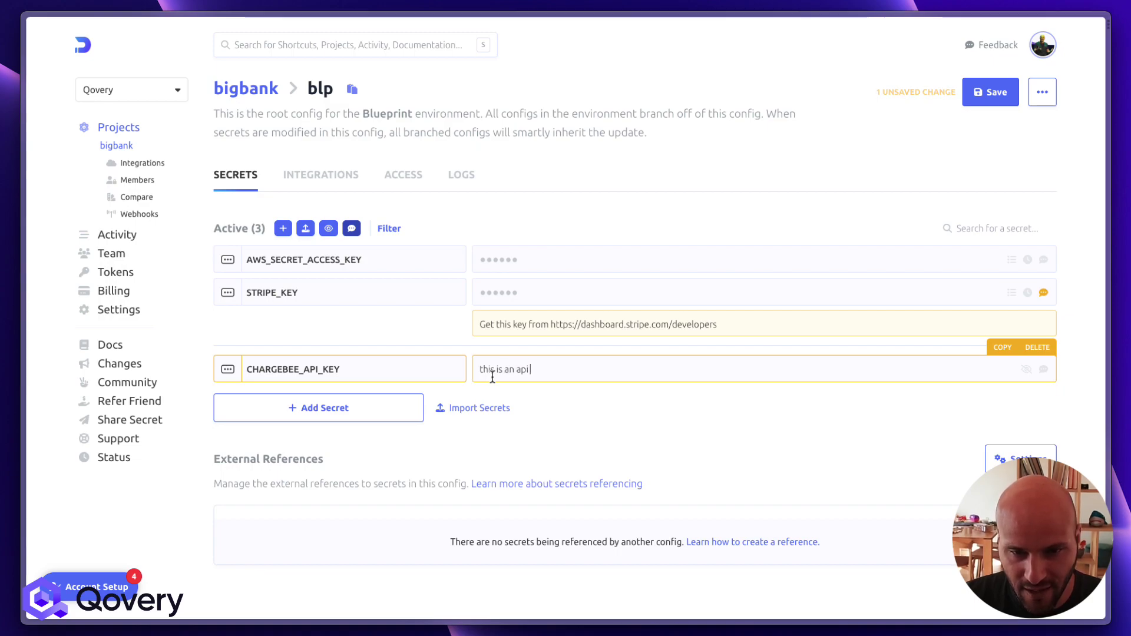
pyautogui.write('n api key for char')
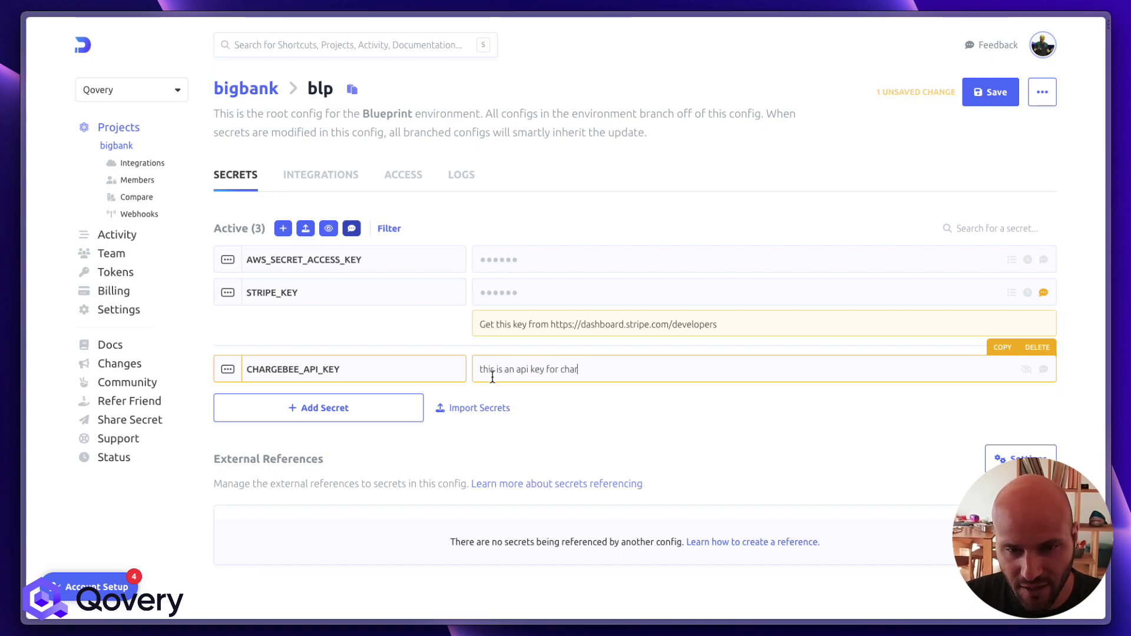
pyautogui.write('gebee')
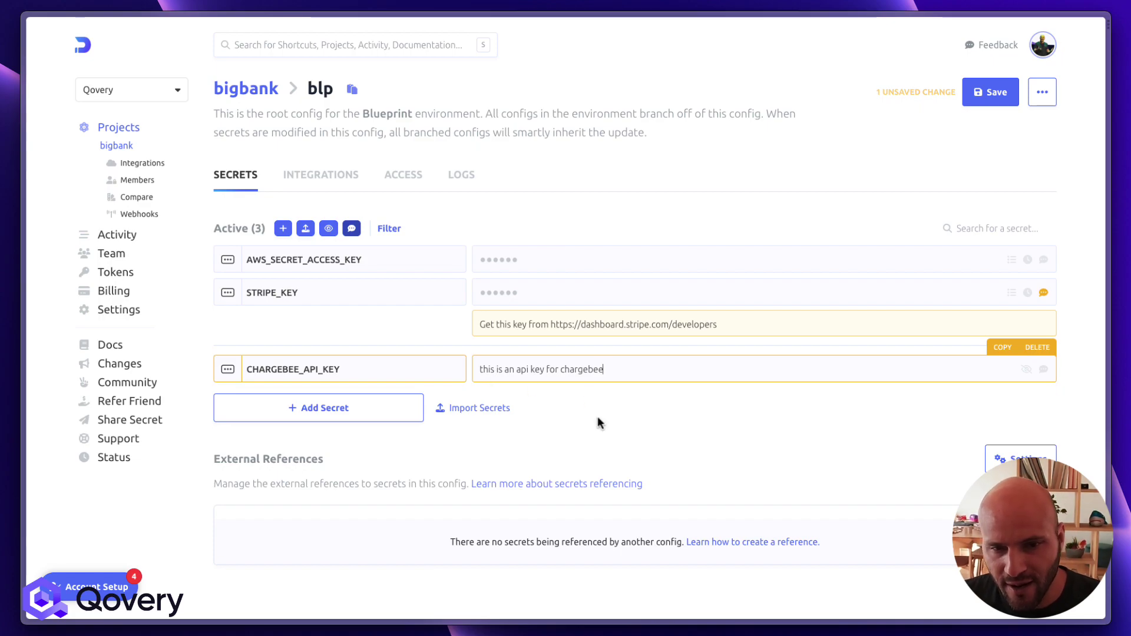
pyautogui.click(994, 97)
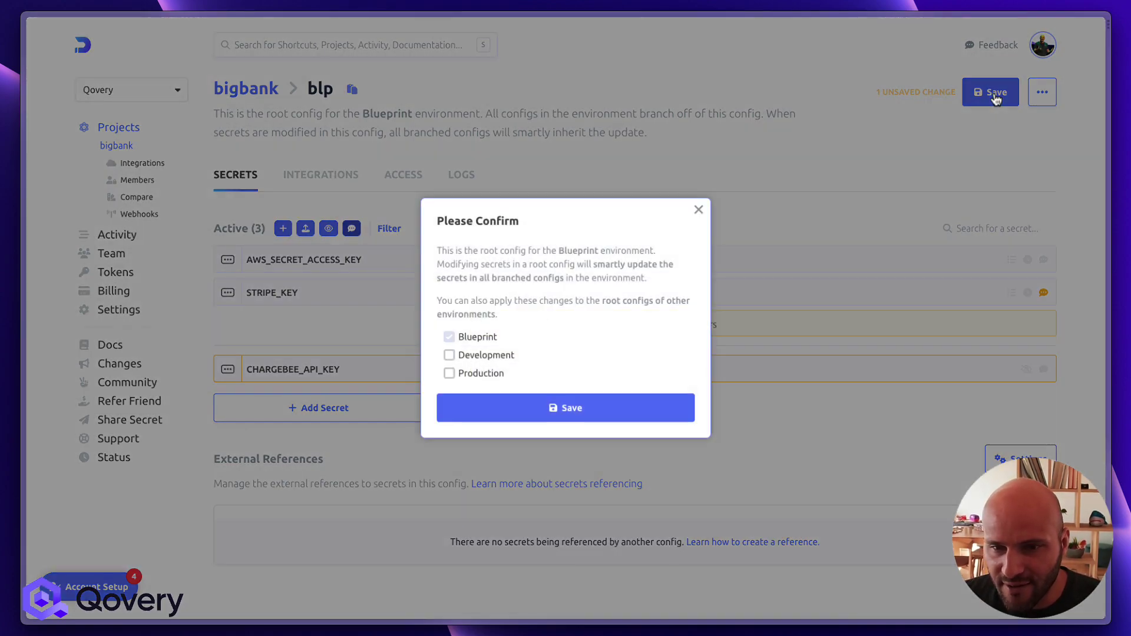
pyautogui.click(488, 414)
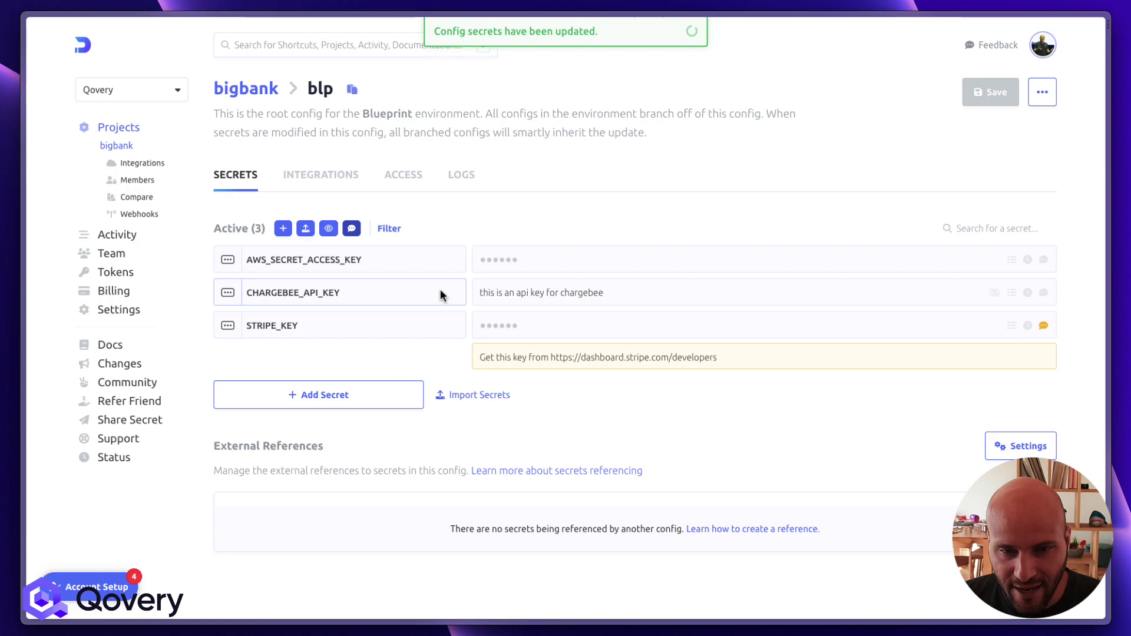
# Switch back to Qovery and scroll through the Backend variables list
pyautogui.press('super+t')
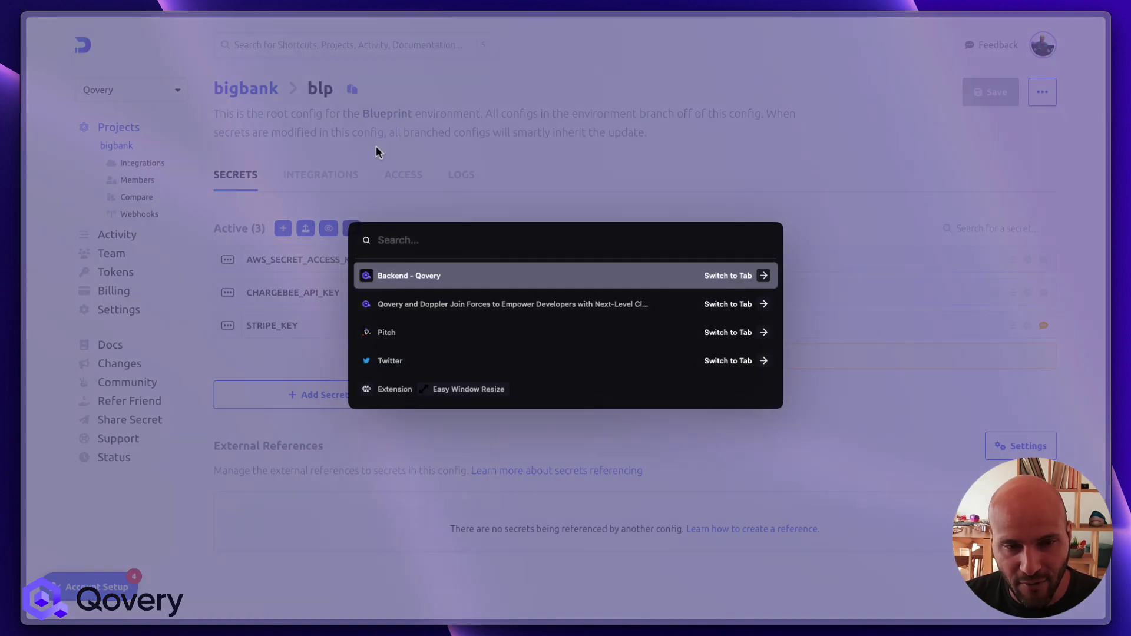
pyautogui.press('Return')
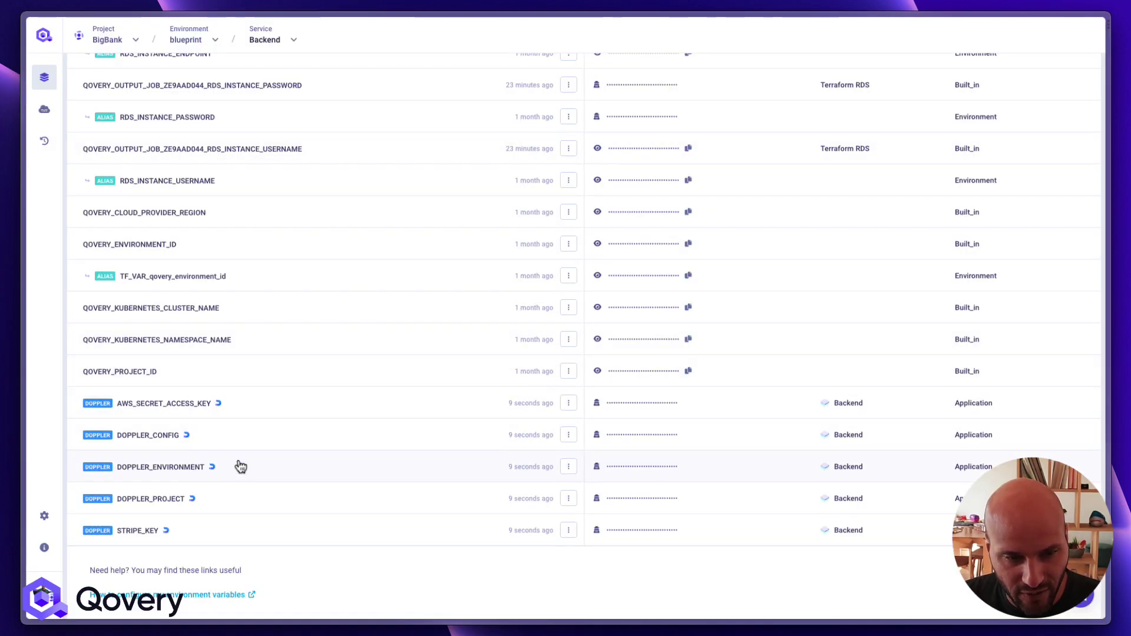
pyautogui.scroll(15, 246, 451)
pyautogui.scroll(-2, 246, 451)
pyautogui.scroll(-15, 246, 450)
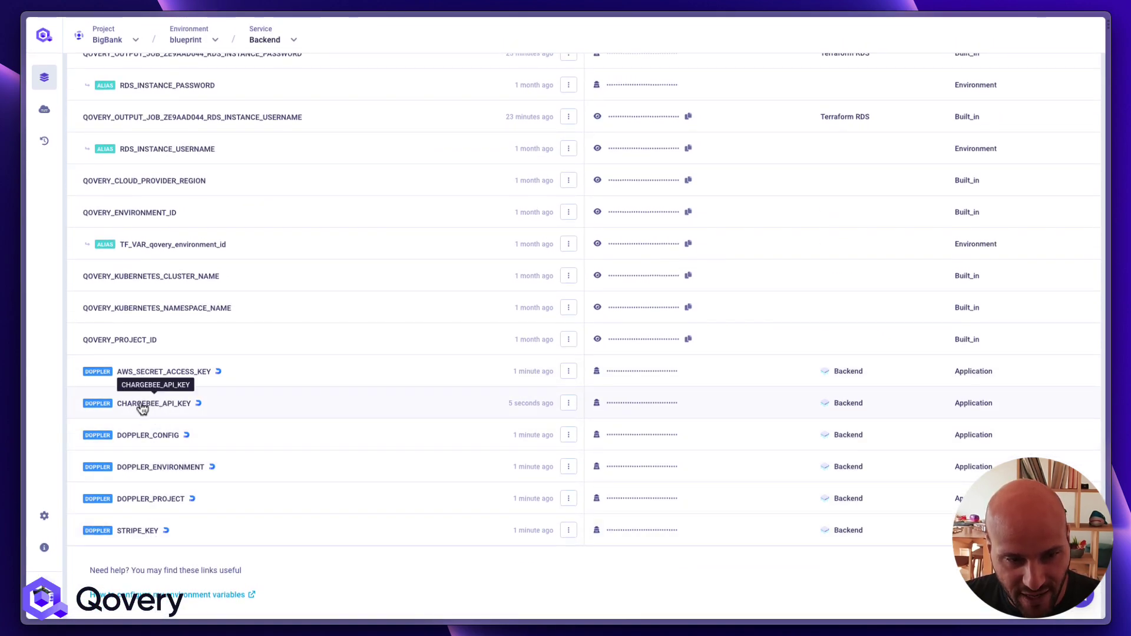
pyautogui.scroll(1, 358, 334)
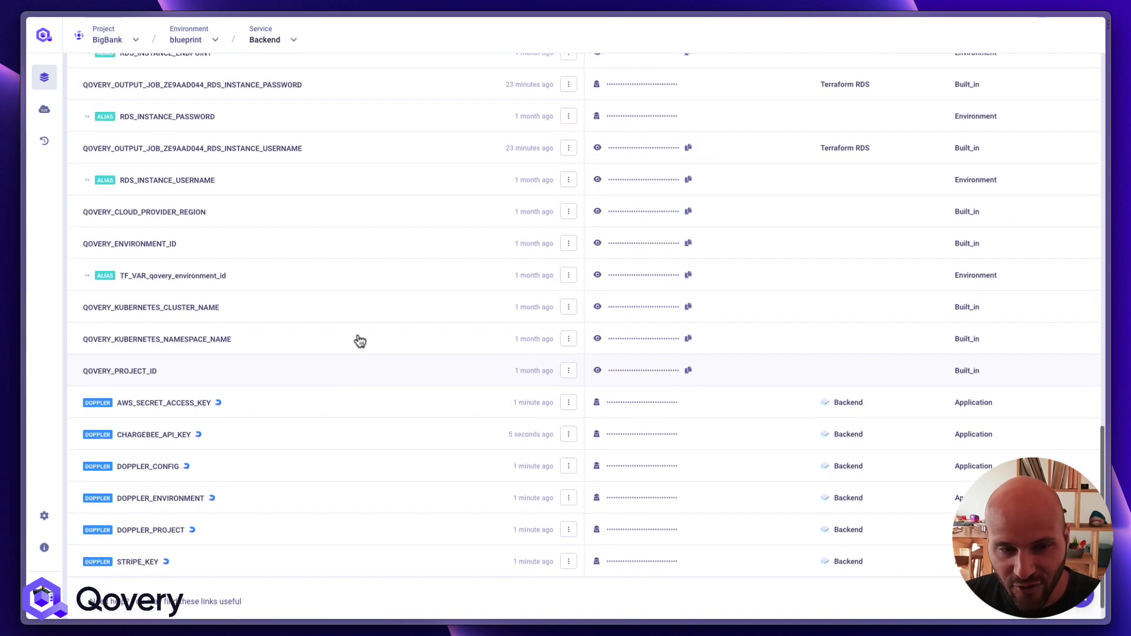
pyautogui.scroll(-2, 358, 339)
pyautogui.scroll(15, 359, 341)
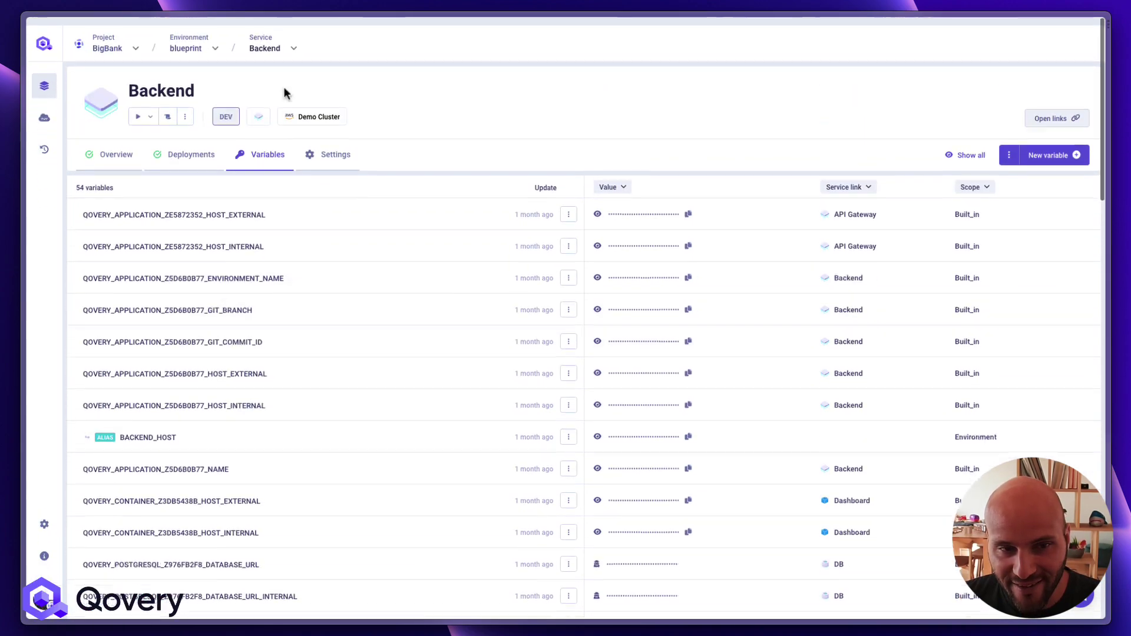
# Open the Frontend service's variables from the blueprint overview and scroll to QOVERY_PROJECT_ID
pyautogui.click(291, 40)
pyautogui.click(194, 42)
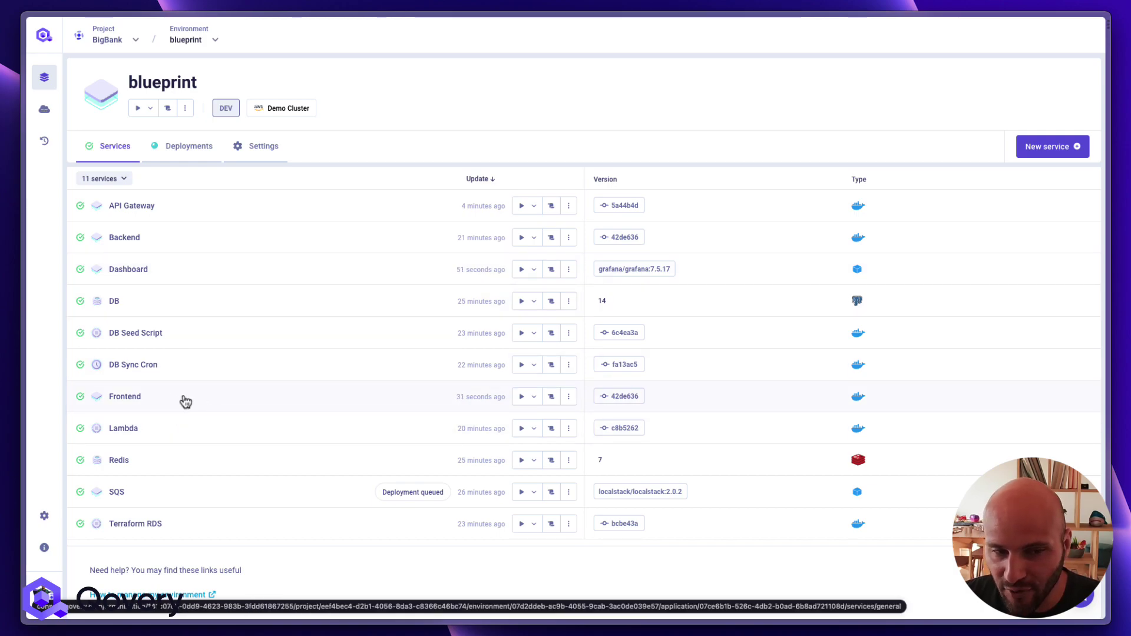
pyautogui.click(182, 398)
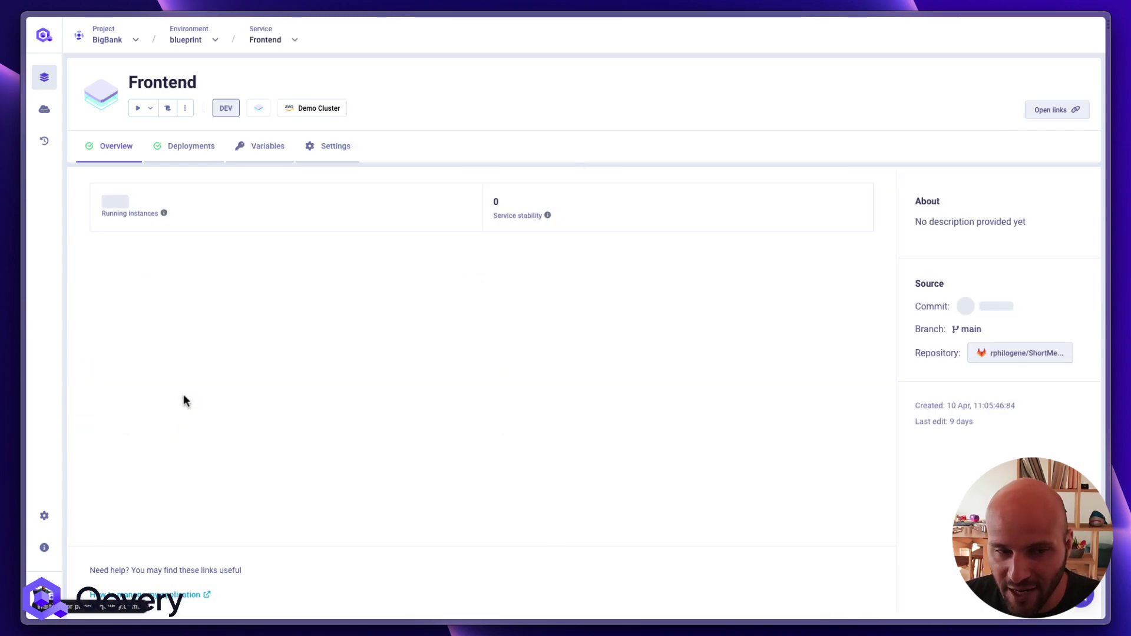
pyautogui.click(253, 146)
pyautogui.scroll(-10, 312, 478)
pyautogui.scroll(-5, 312, 478)
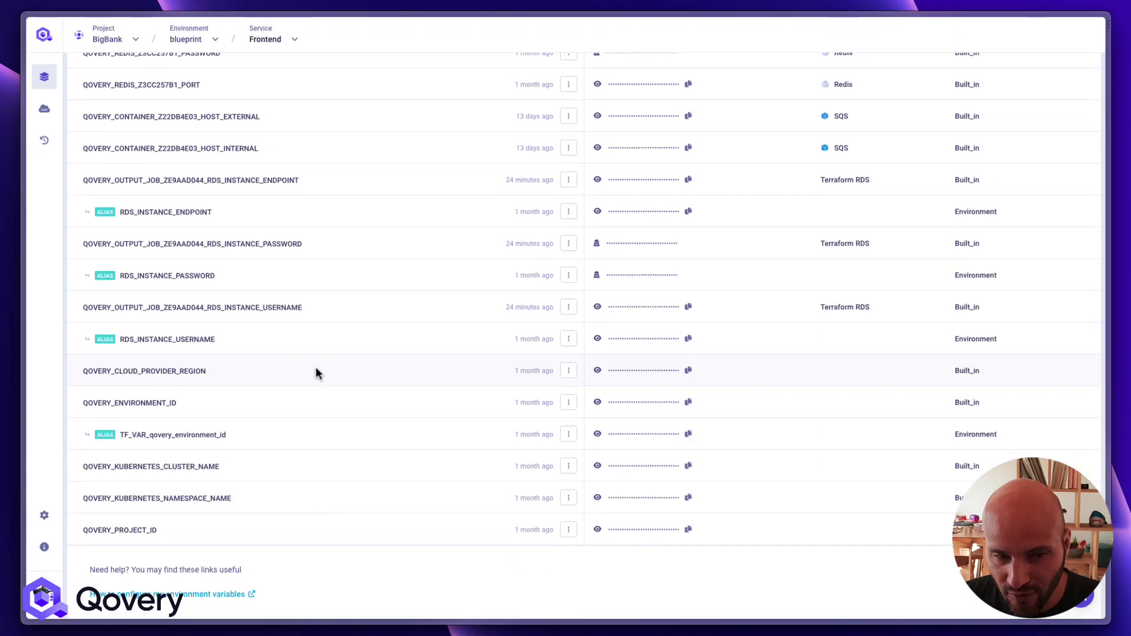
# Start a new Qovery sync on the Doppler blp config using the My Qovery Realm Token connection
pyautogui.press('super+t')
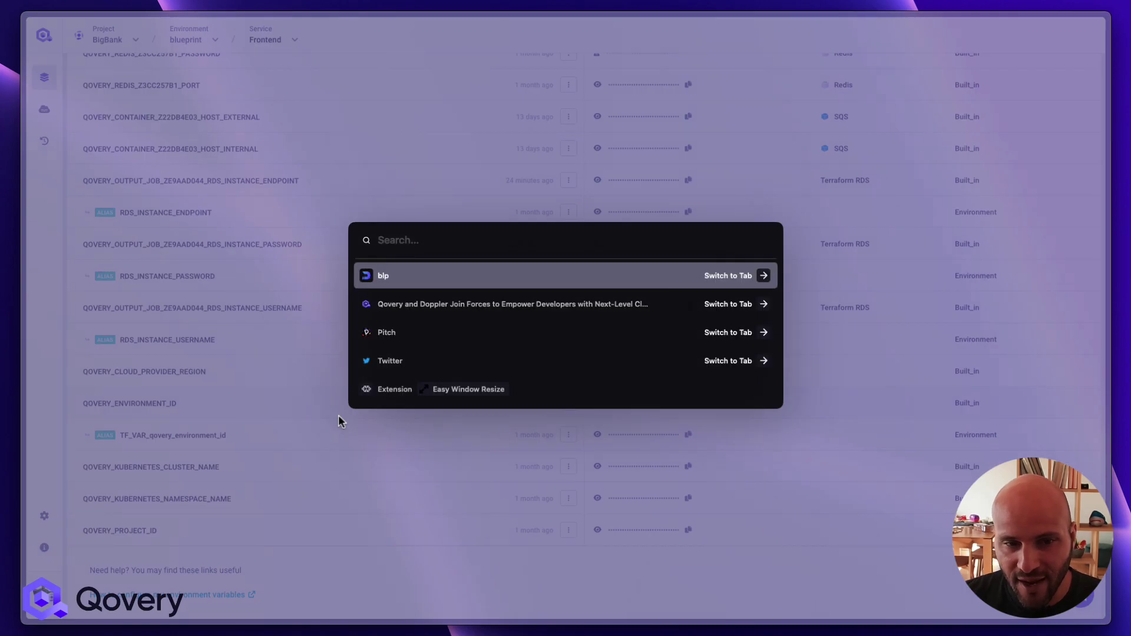
pyautogui.press('Return')
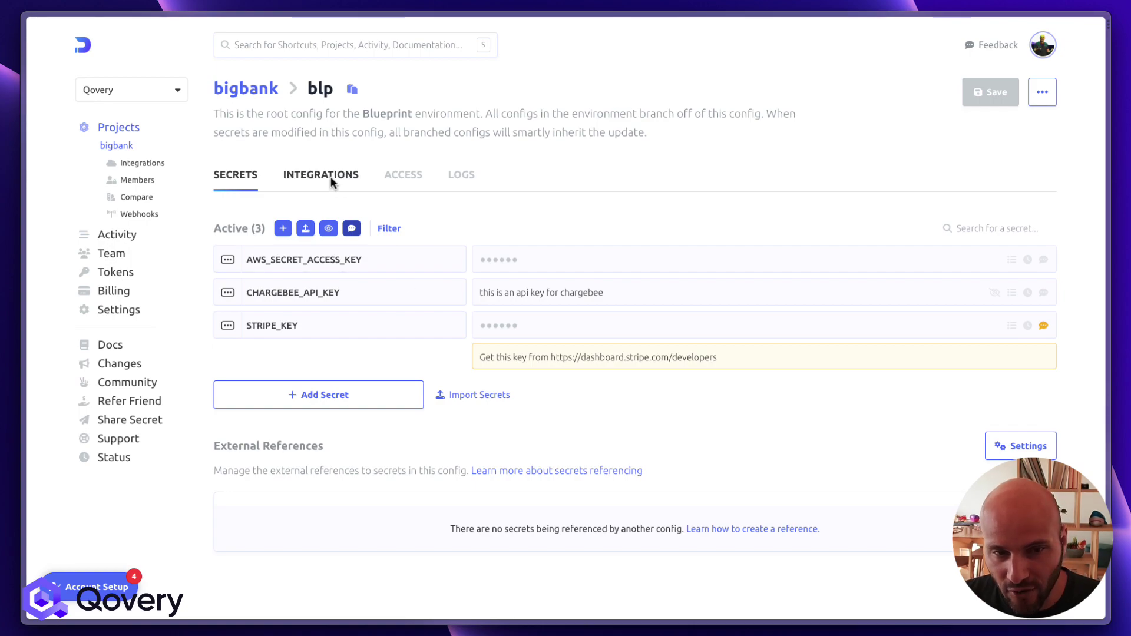
pyautogui.click(330, 176)
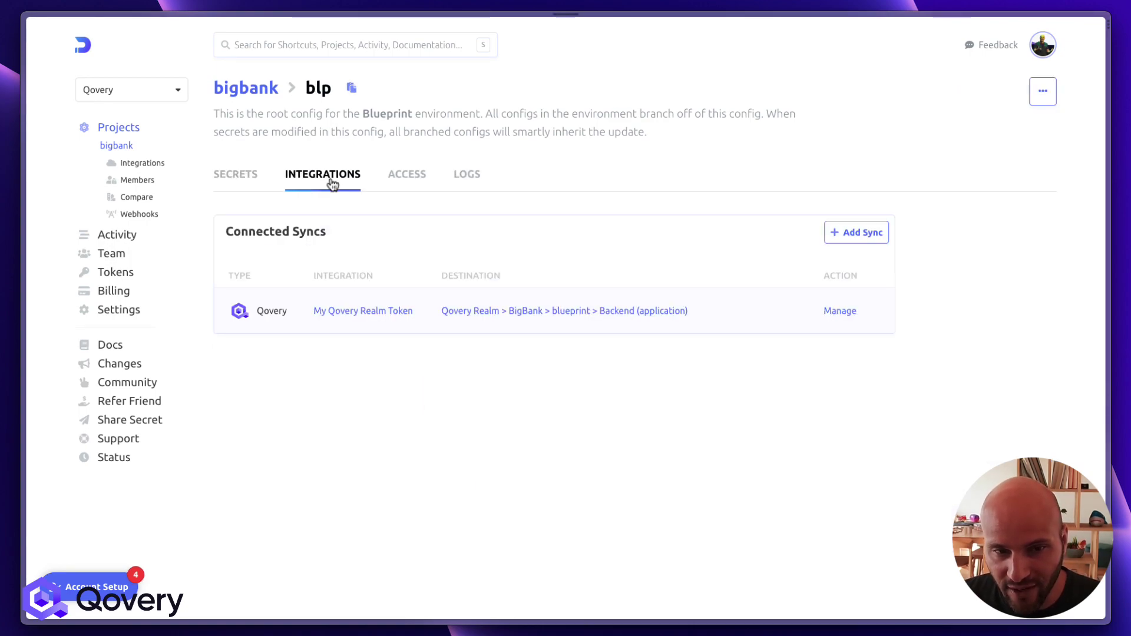
pyautogui.click(861, 238)
pyautogui.click(259, 466)
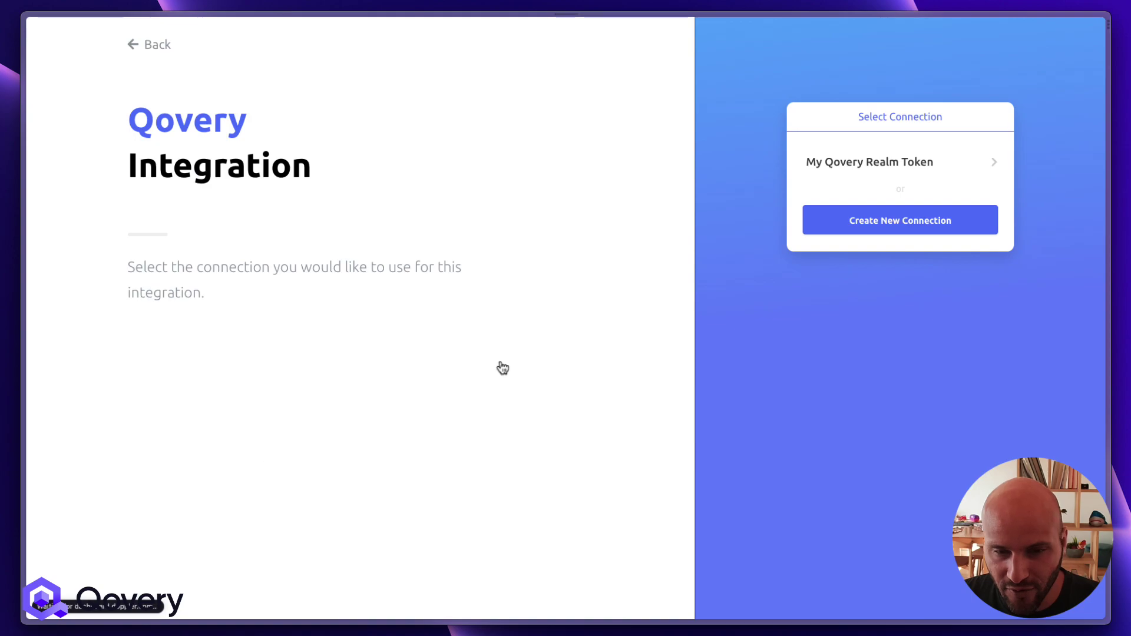
pyautogui.click(839, 191)
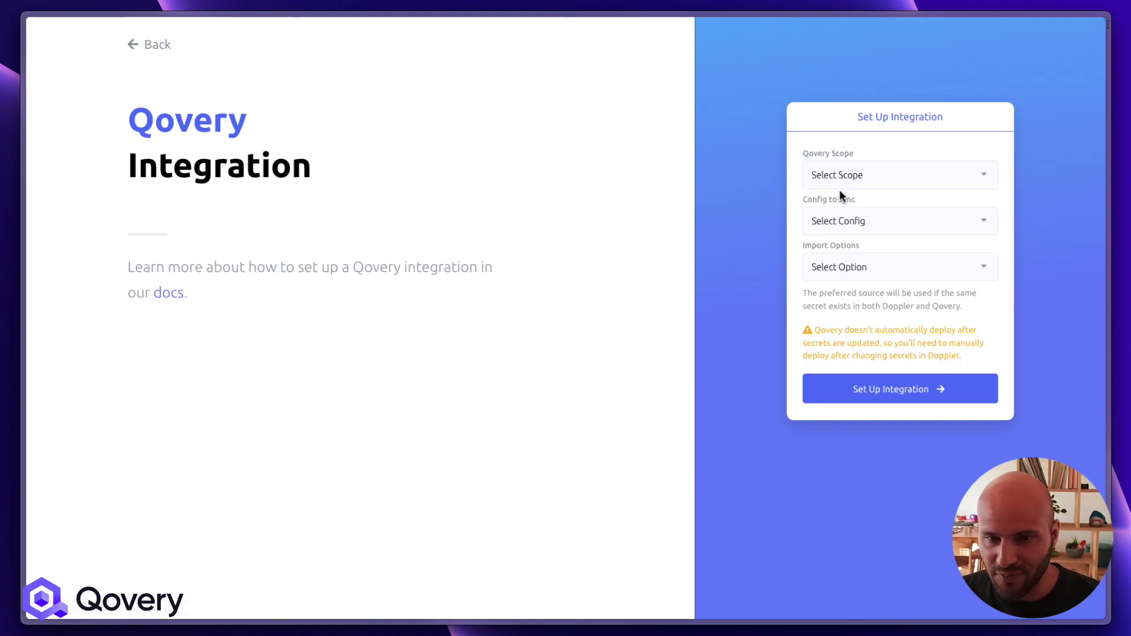
# Target the sync at Application scope: BigBank project, blueprint environment, Frontend app, blp config
pyautogui.click(841, 187)
pyautogui.click(851, 191)
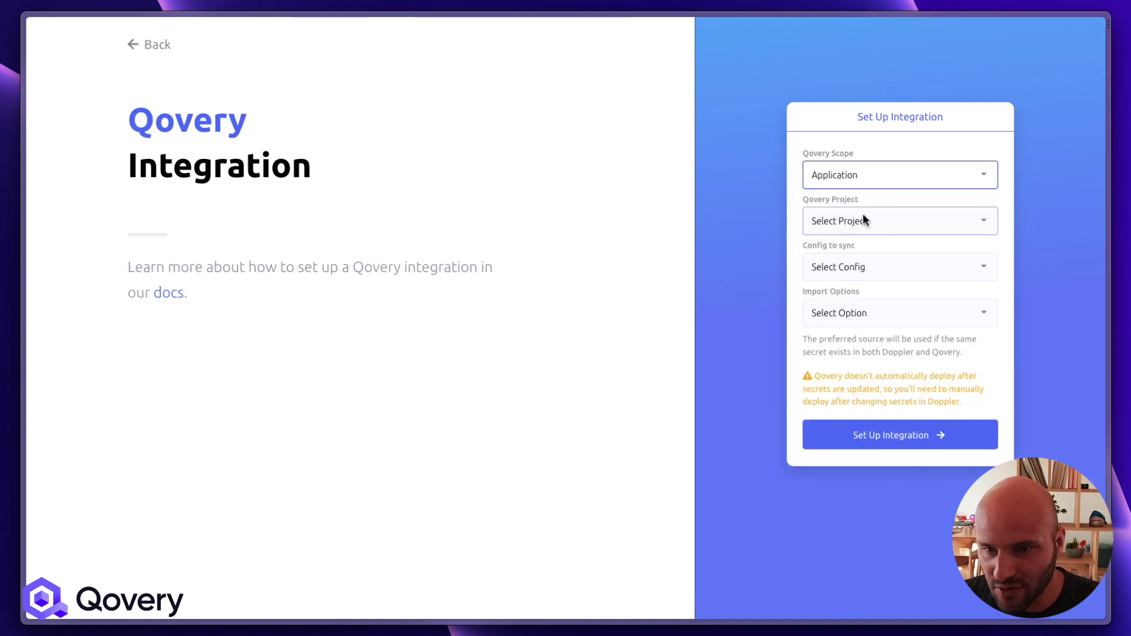
pyautogui.click(863, 219)
pyautogui.click(853, 247)
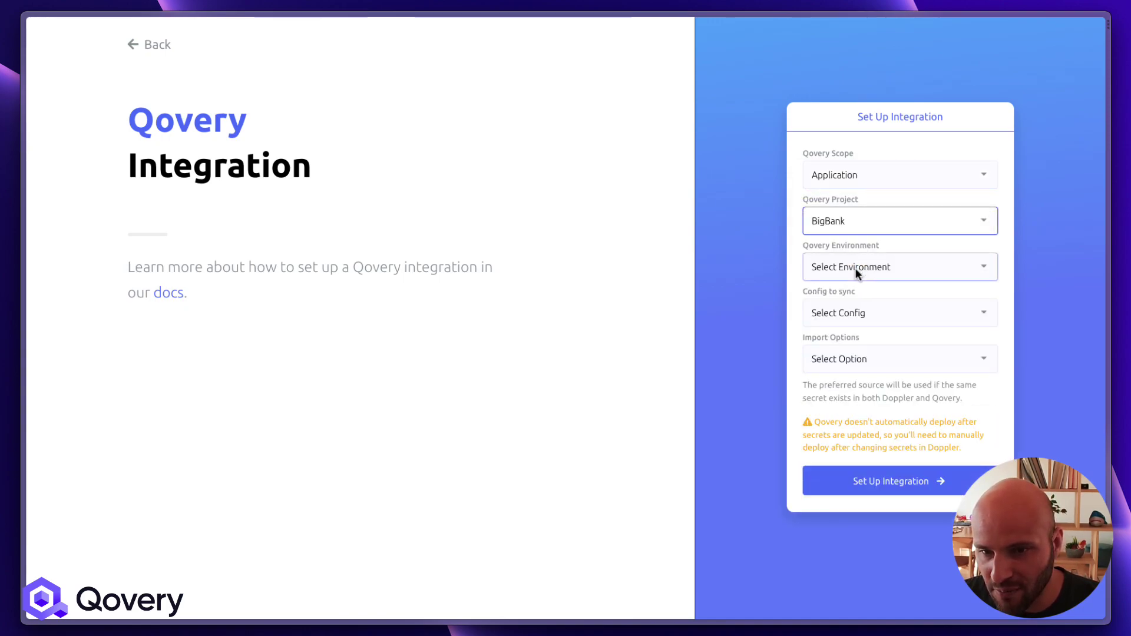
pyautogui.click(855, 267)
pyautogui.click(851, 279)
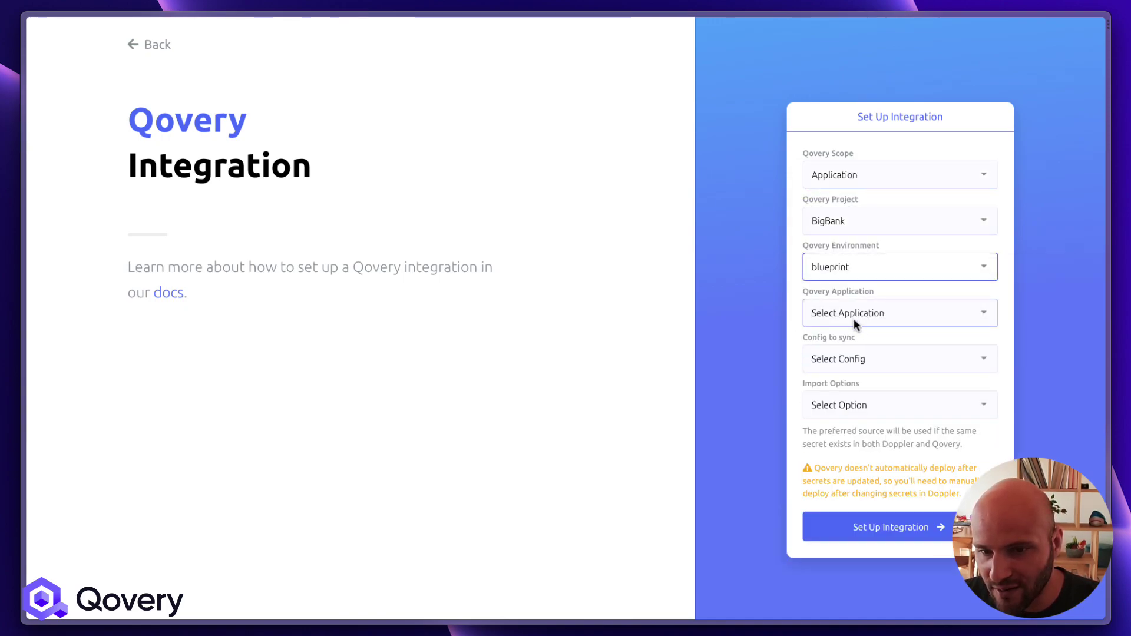
pyautogui.click(854, 319)
pyautogui.click(847, 340)
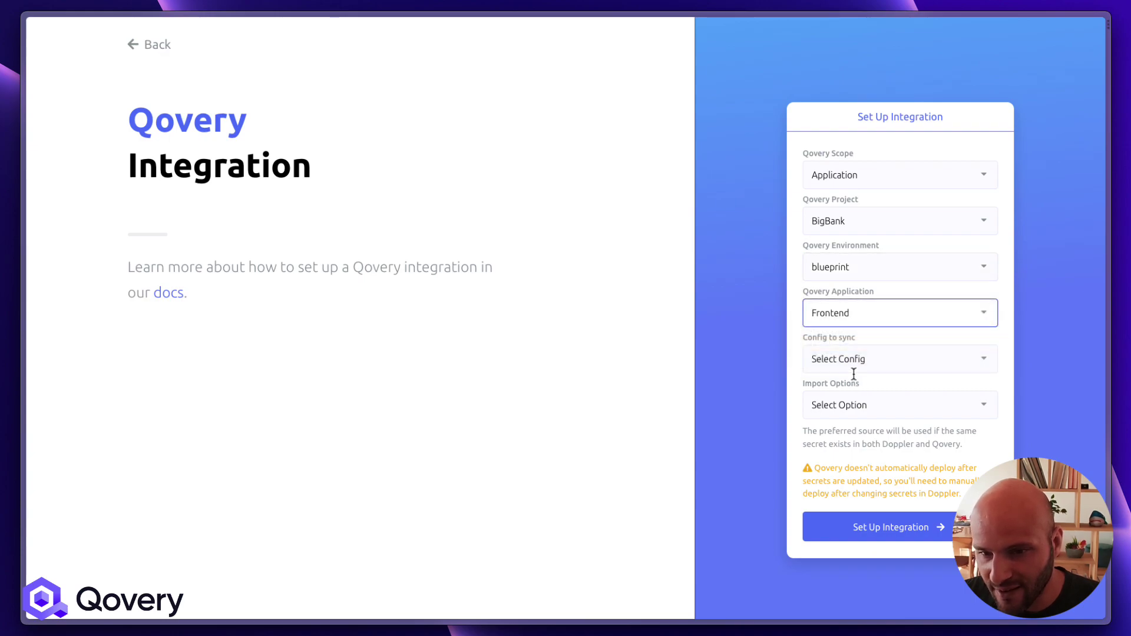
pyautogui.click(854, 367)
pyautogui.click(849, 390)
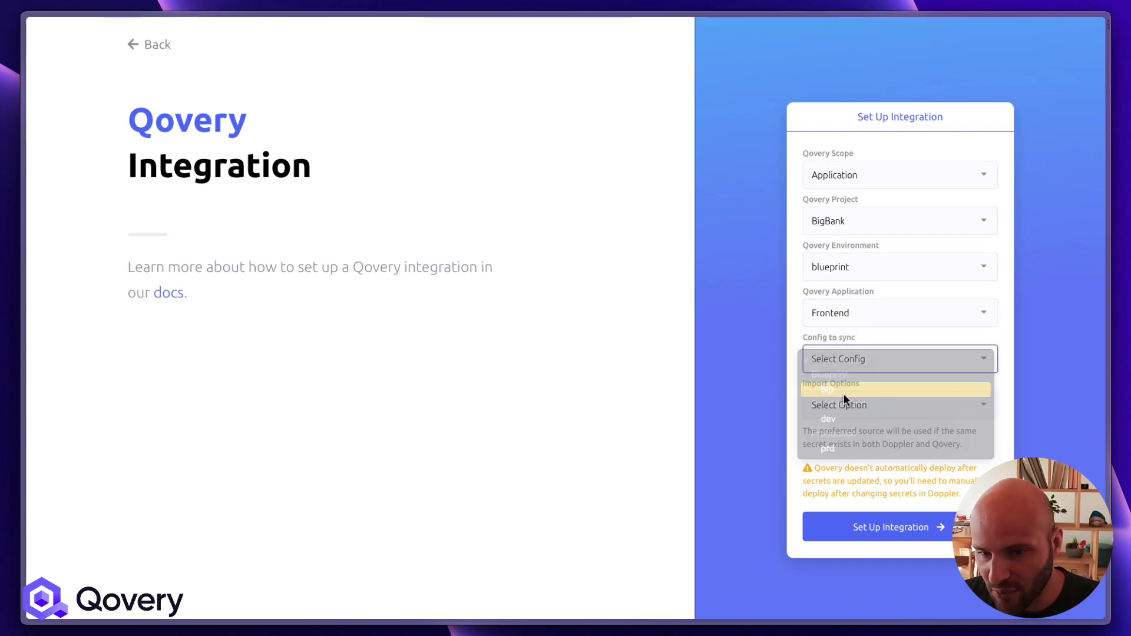
# Import existing secrets preferring Doppler's values and set up the Frontend integration
pyautogui.click(857, 405)
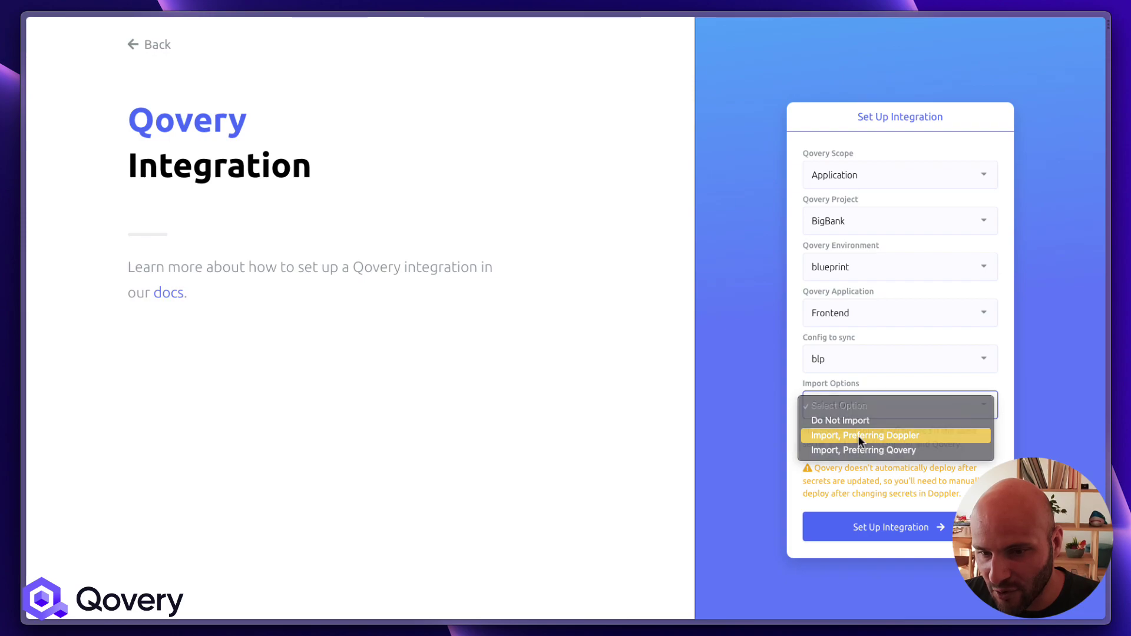
pyautogui.click(858, 436)
pyautogui.scroll(-1, 886, 538)
pyautogui.click(882, 564)
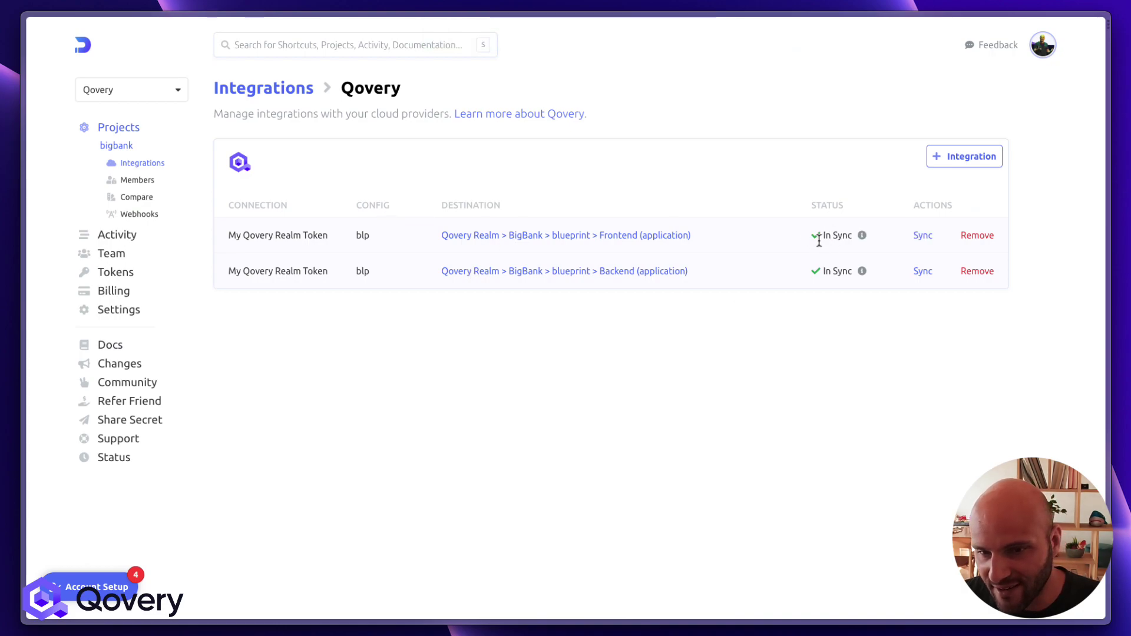
pyautogui.press('super+t')
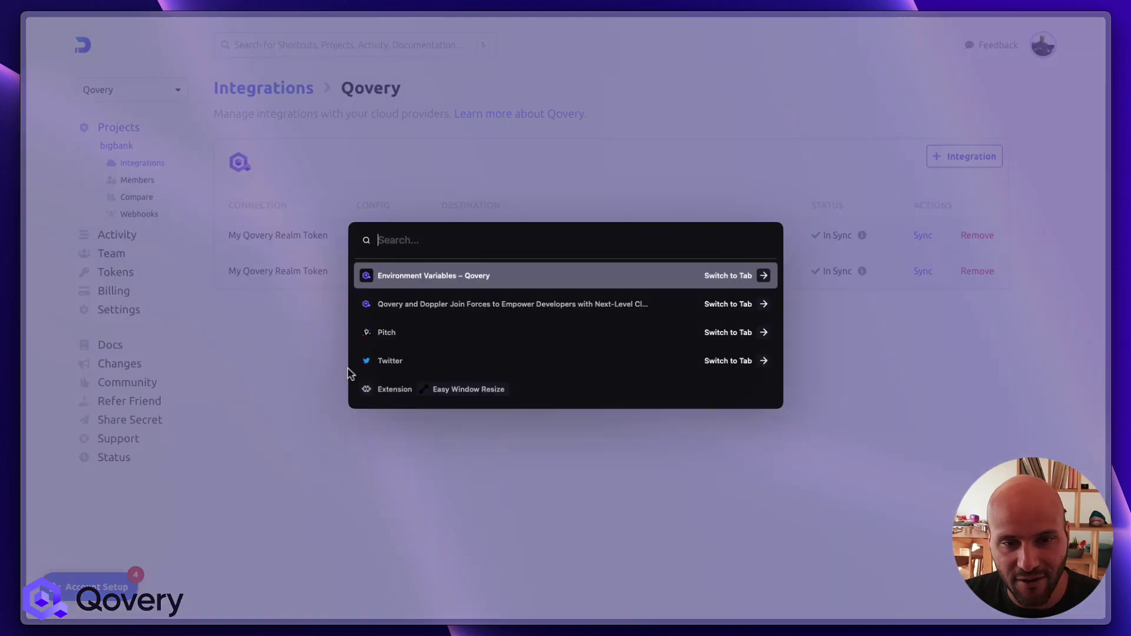
pyautogui.press('Return')
# Reload Frontend's Variables and confirm the DOPPLER rows like CHARGEBEE_API_KEY and STRIPE_KEY appear
pyautogui.press('super+r')
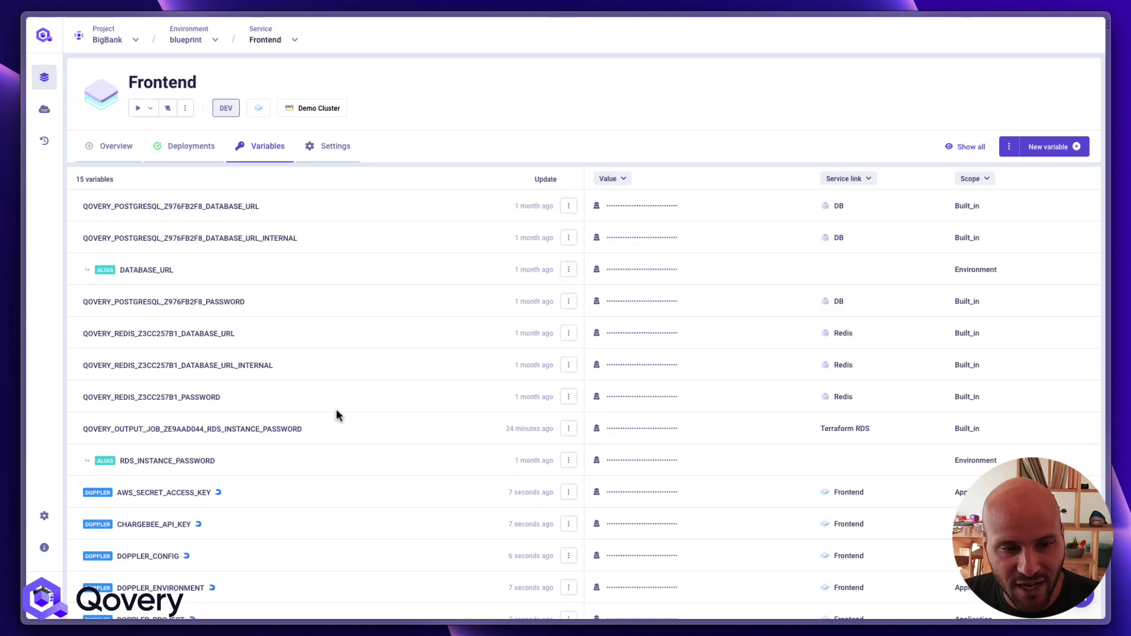
pyautogui.scroll(-15, 336, 412)
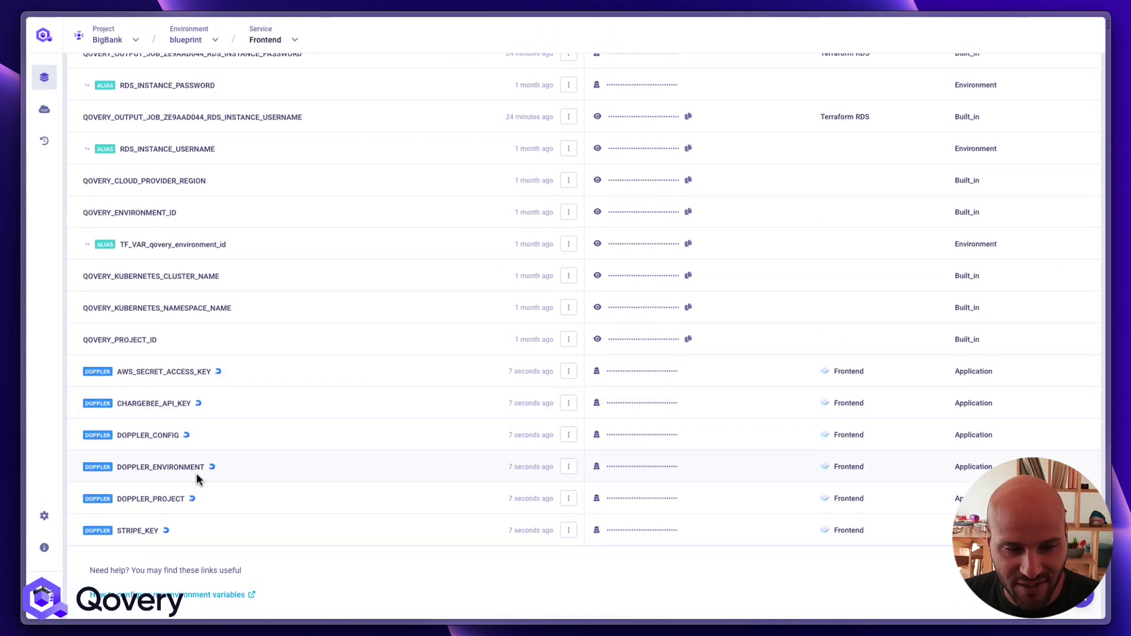
pyautogui.scroll(15, 264, 351)
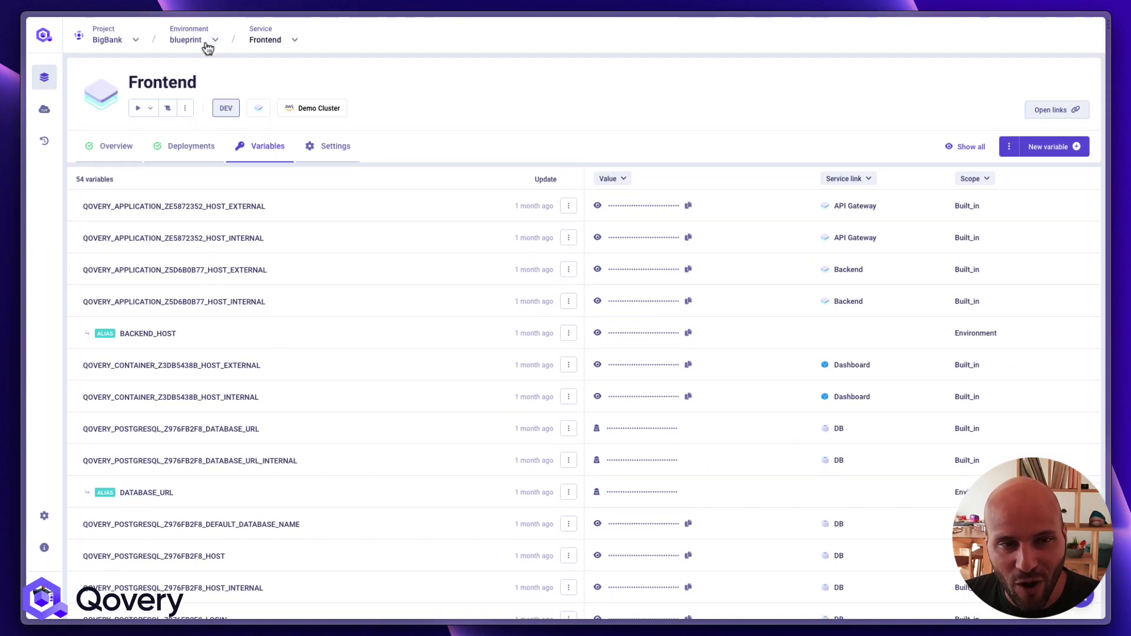
pyautogui.click(215, 39)
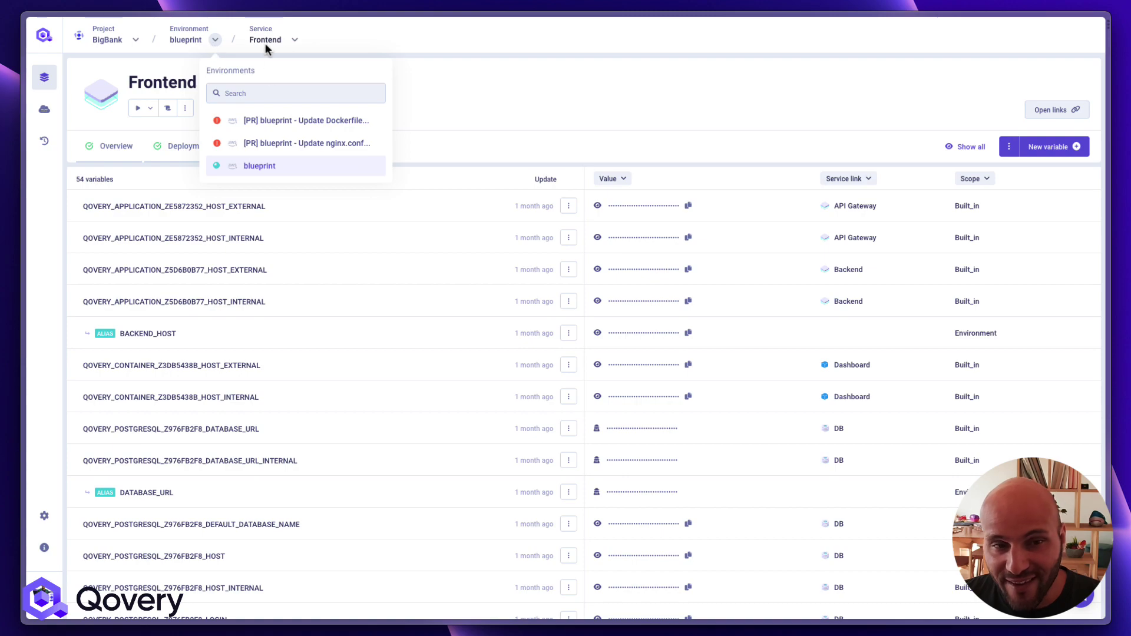
pyautogui.click(283, 34)
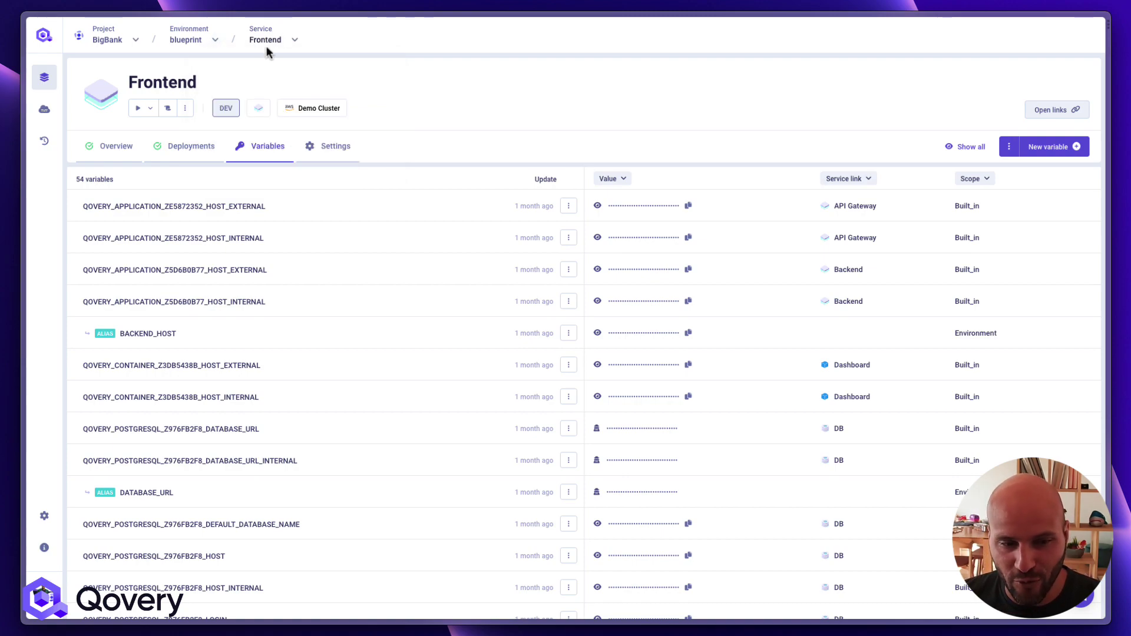
pyautogui.scroll(-3, 263, 186)
pyautogui.scroll(-5, 264, 188)
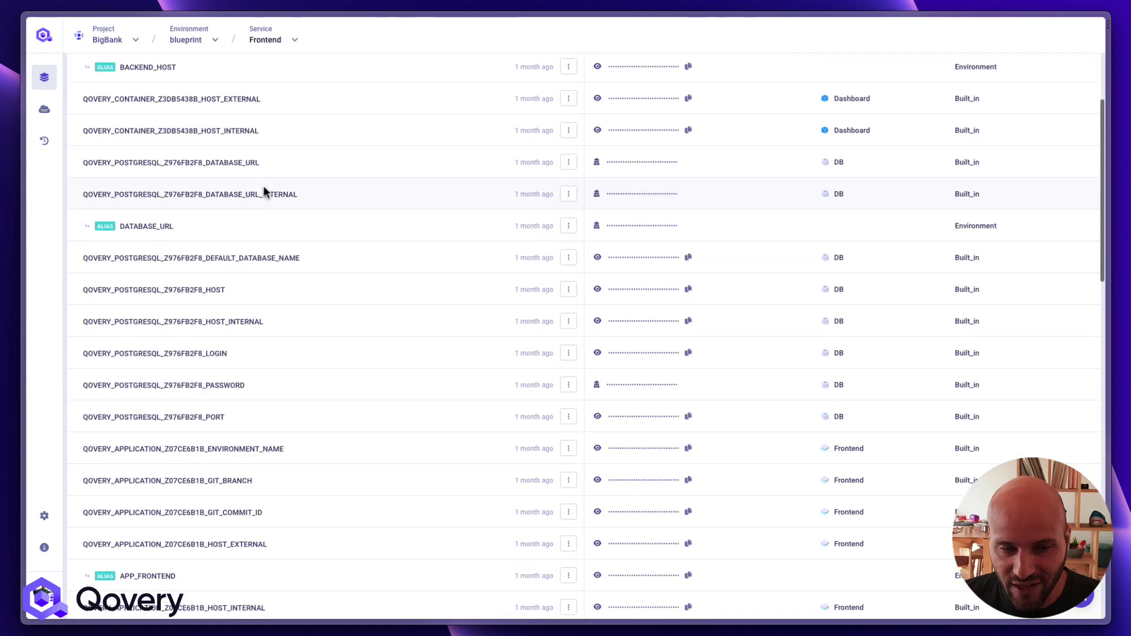
pyautogui.scroll(8, 264, 188)
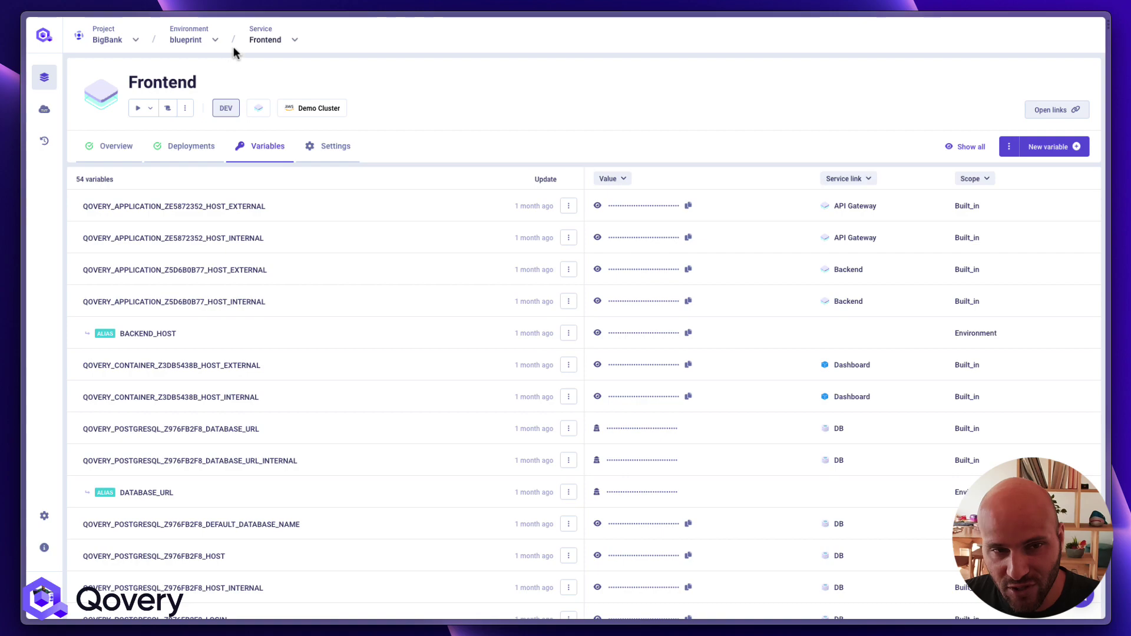
pyautogui.scroll(-15, 285, 144)
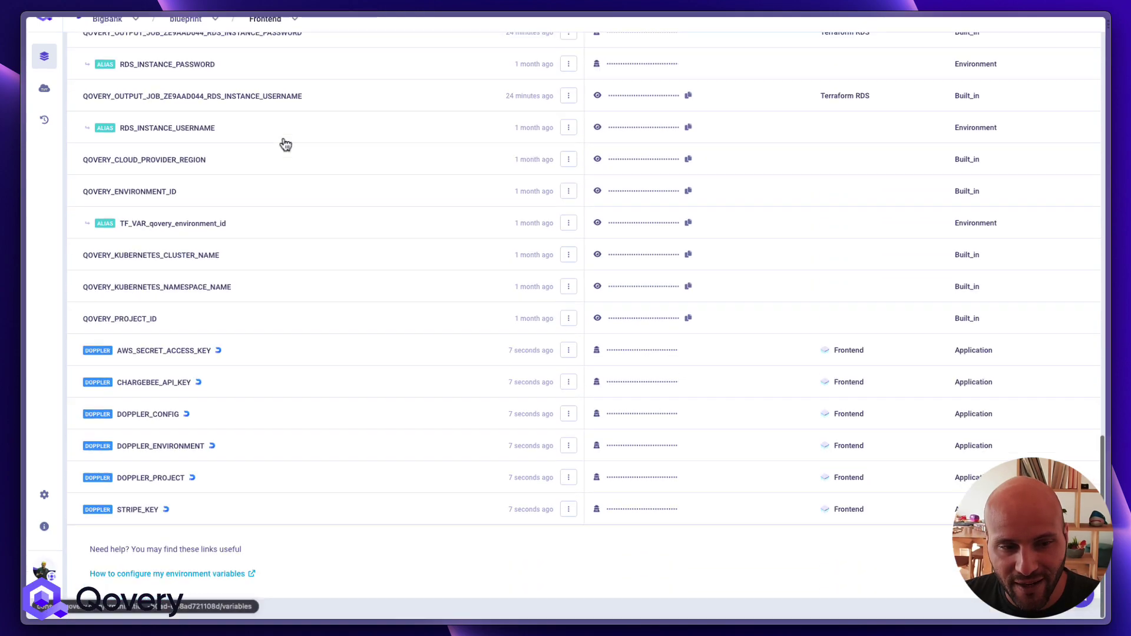
pyautogui.press('super+t')
pyautogui.press('Return')
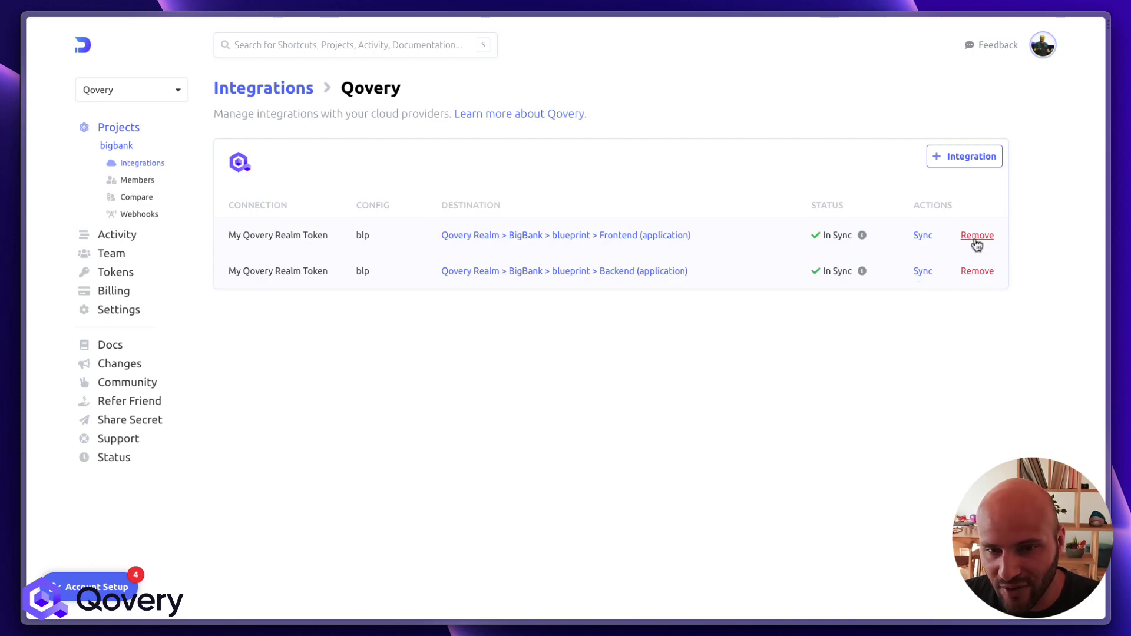
# Remove the Frontend sync, choosing 'Delete blp secrets from Qovery'
pyautogui.click(976, 236)
pyautogui.click(631, 326)
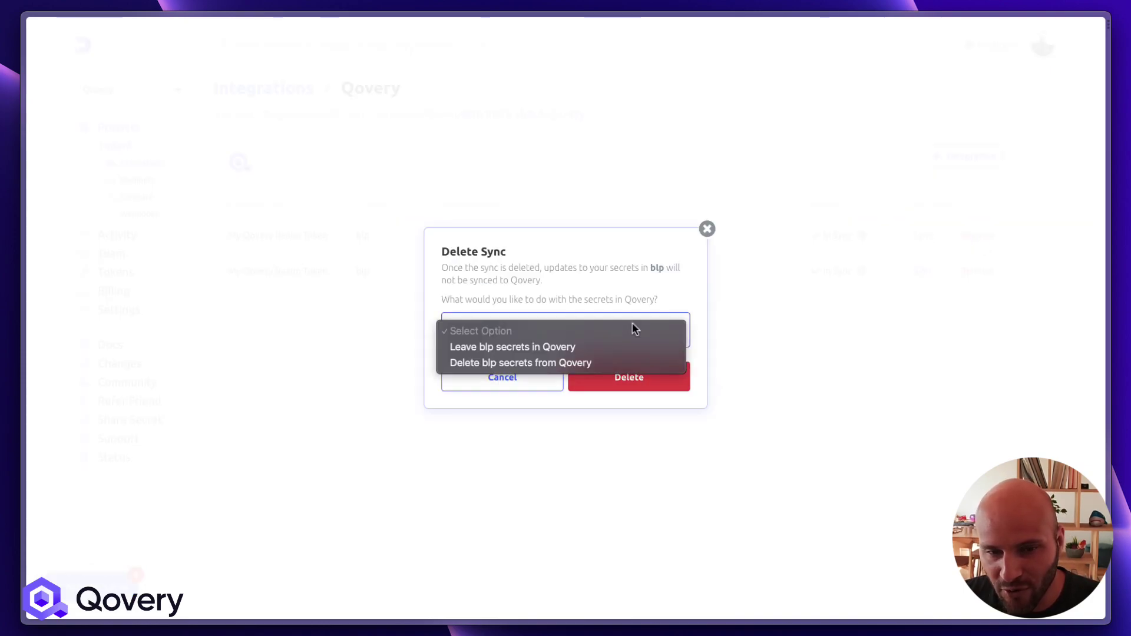
pyautogui.click(513, 367)
pyautogui.click(632, 382)
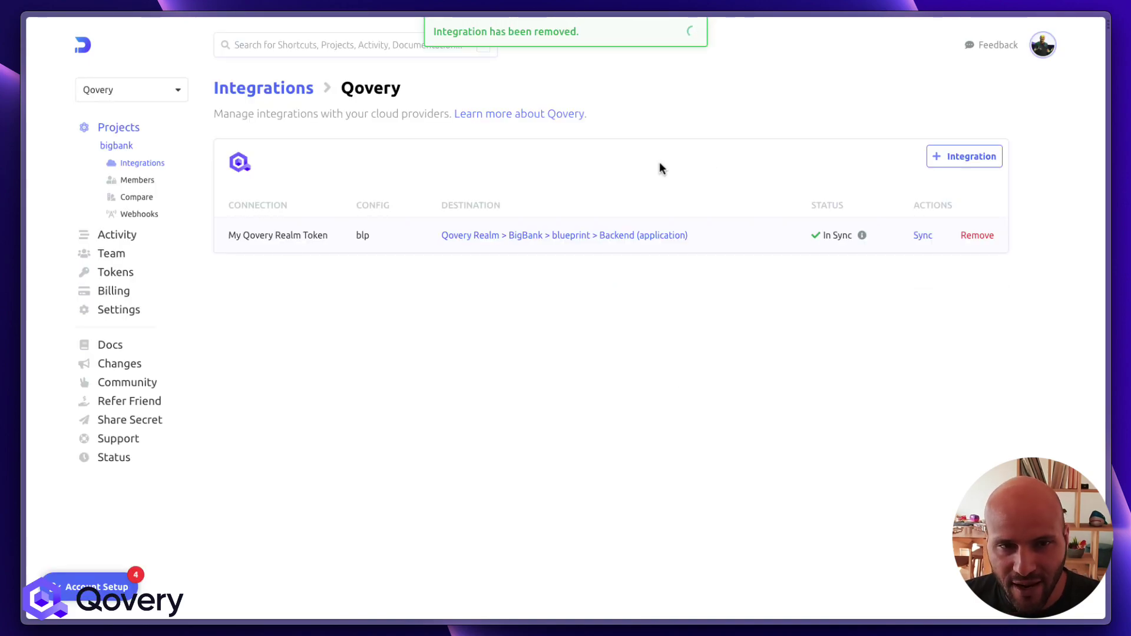
pyautogui.press('super+t')
pyautogui.press('Return')
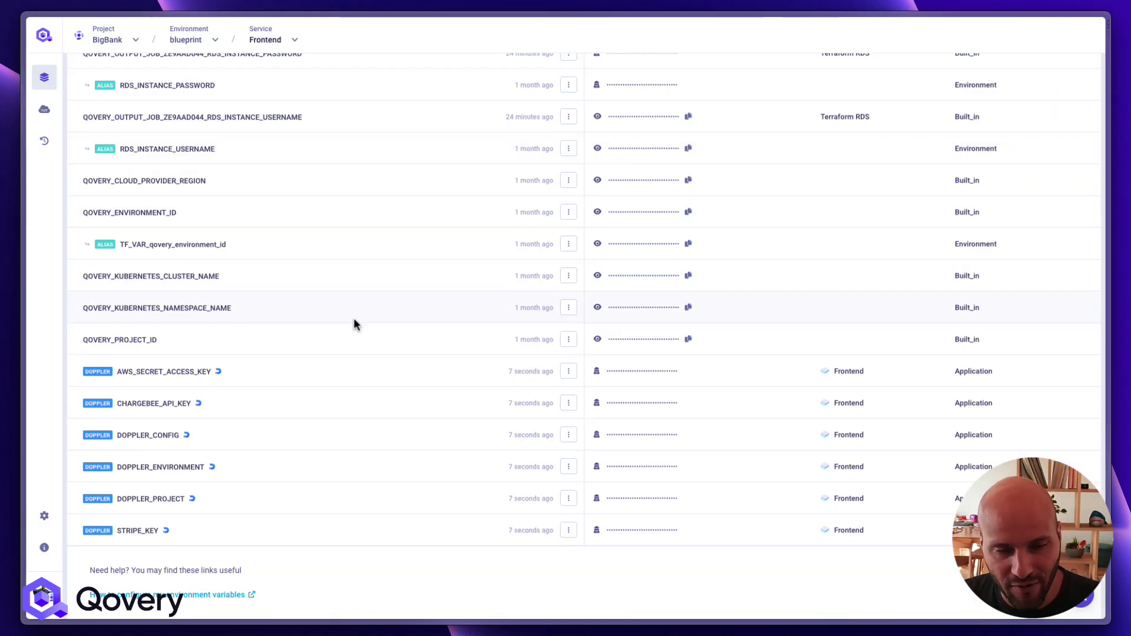
# Reload Frontend's variables and verify the Doppler entries are gone, leaving 48 variables
pyautogui.hotkey('ctrl', 'r')
pyautogui.scroll(-10, 351, 336)
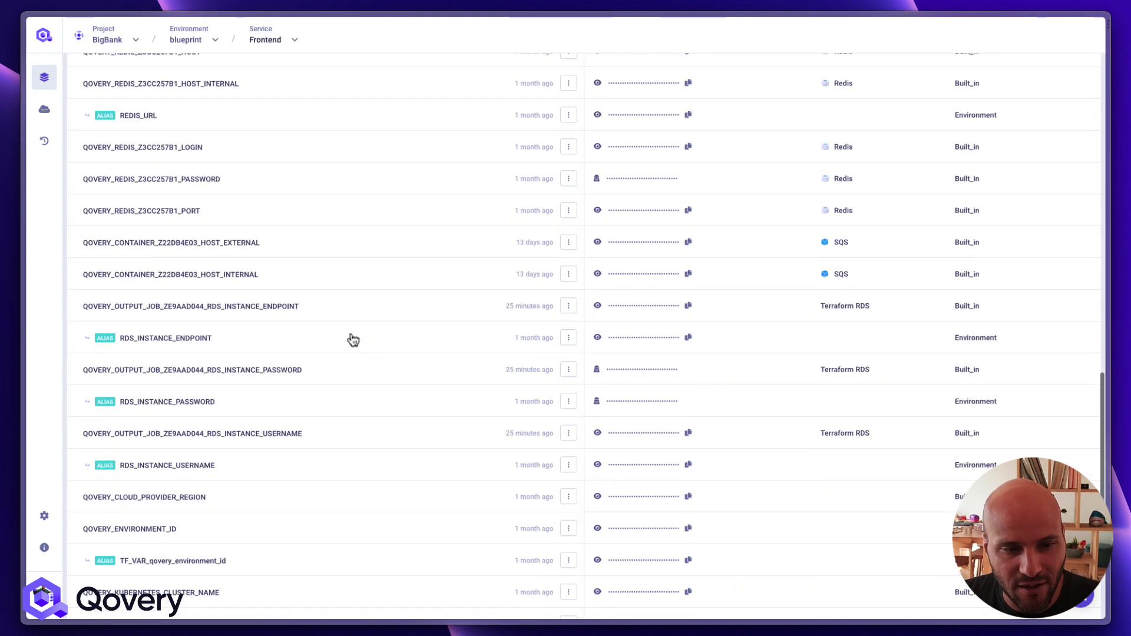
pyautogui.scroll(-3, 352, 339)
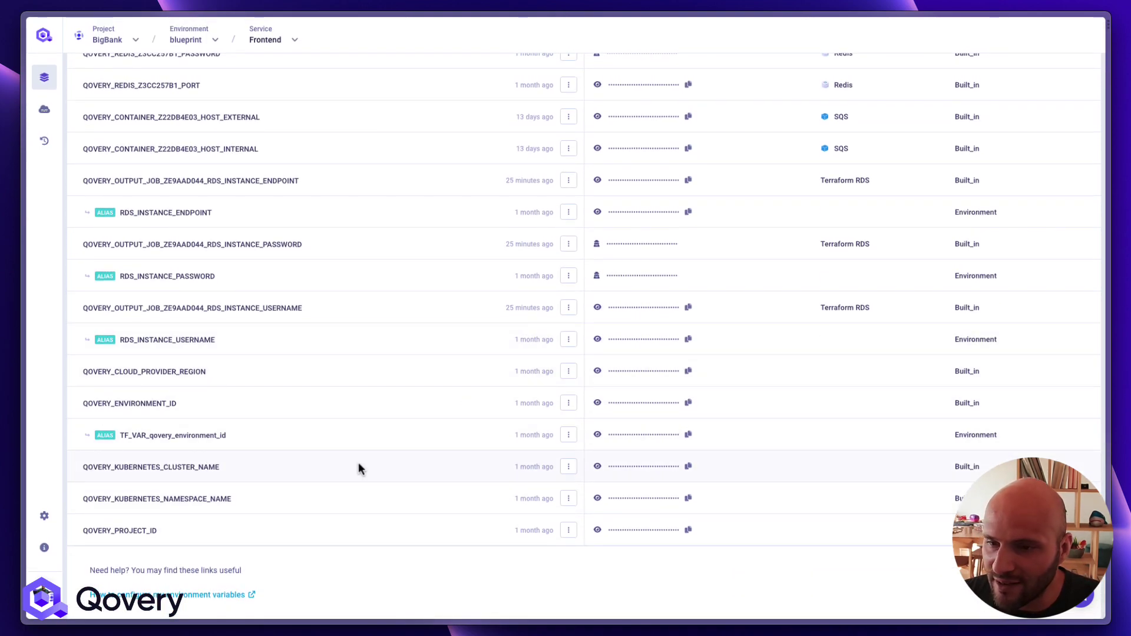
pyautogui.scroll(15, 360, 470)
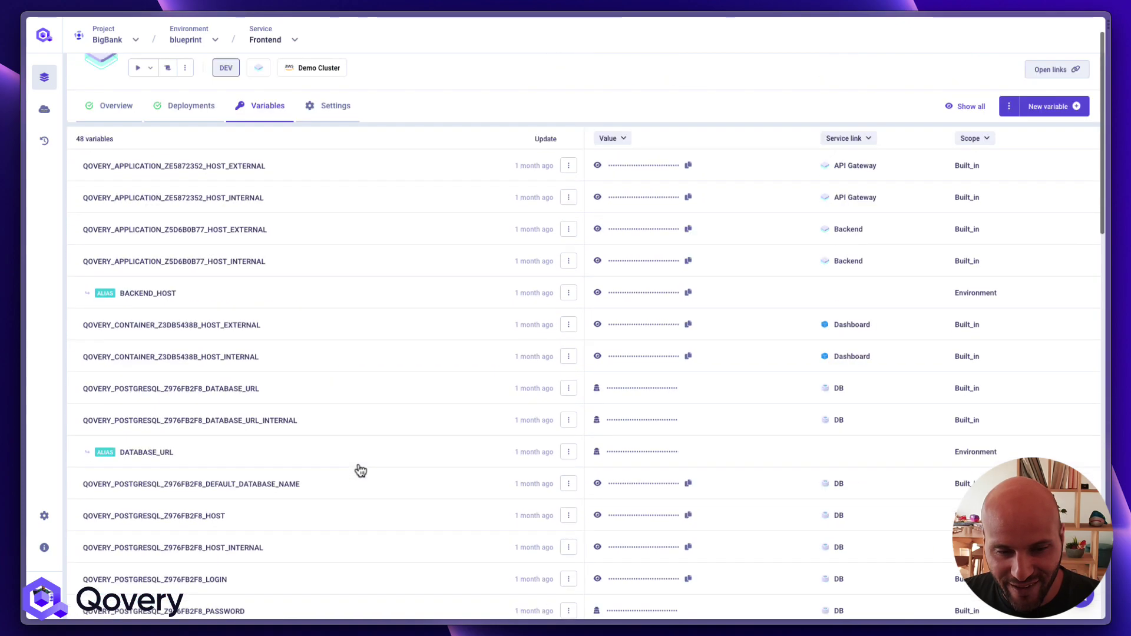